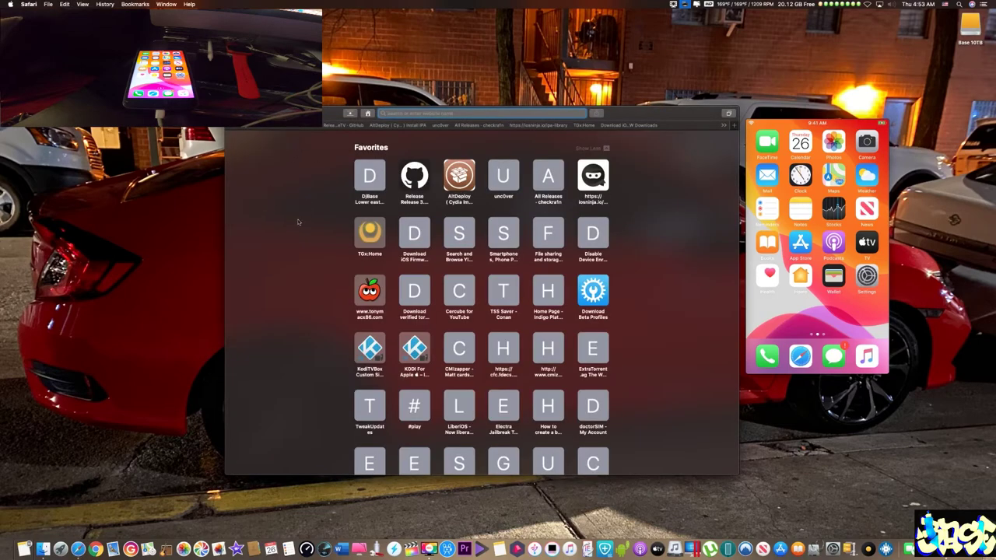
Open the unc0ver site from the favourites and download unc0ver v4.3.1.
click(503, 174)
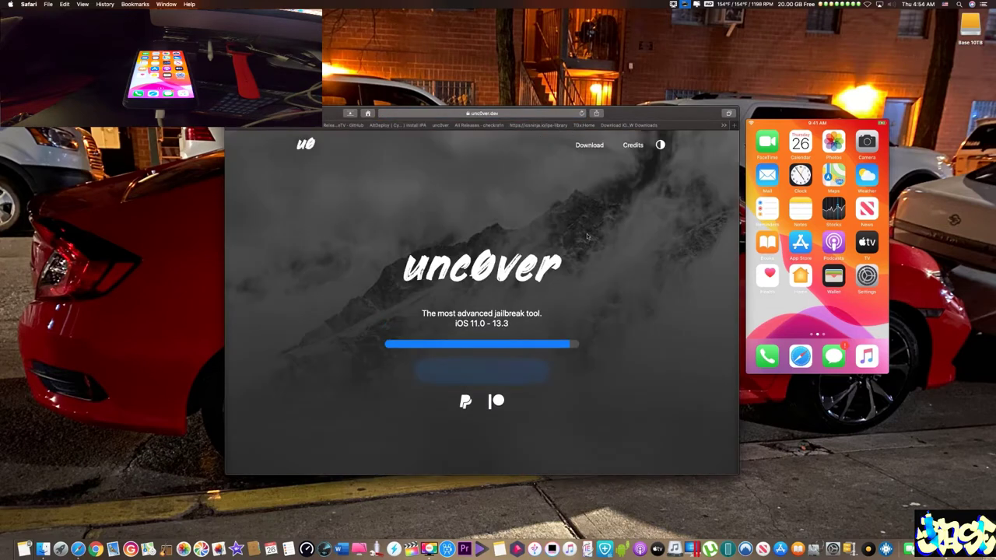
scroll(609, 281, down, 1)
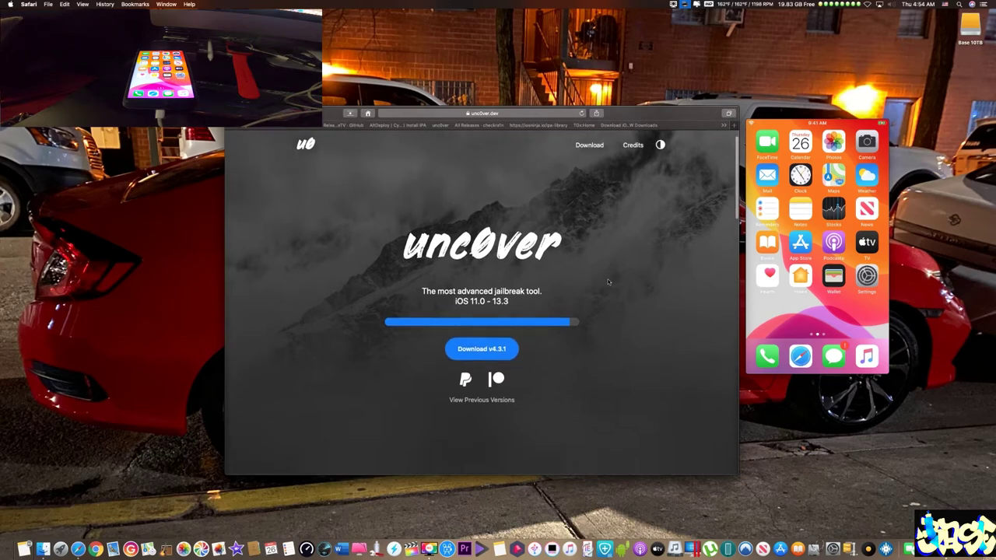
scroll(608, 281, down, 1)
scroll(608, 282, down, 3)
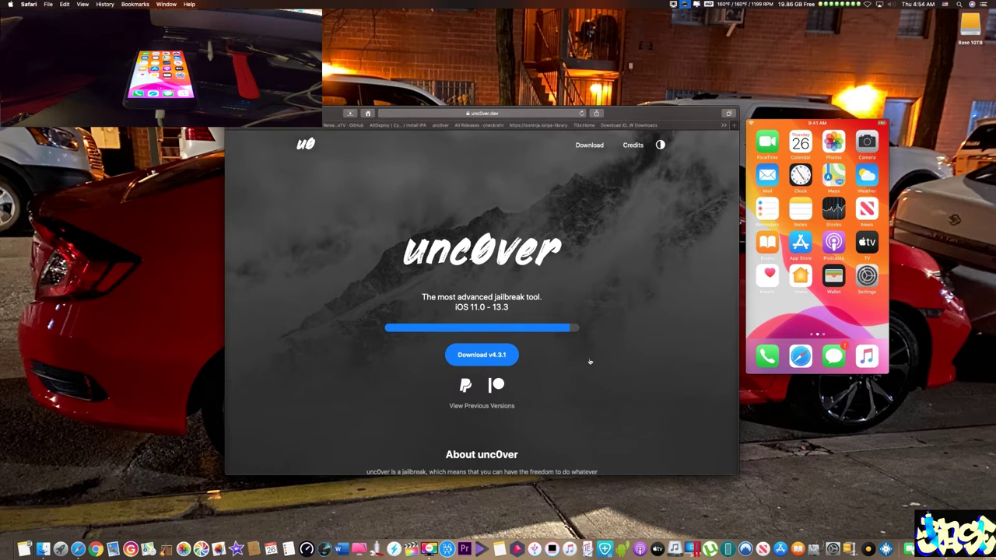
click(482, 357)
Open the bookmarked AltDeploy page and read its instructions for downloading and using AltDeploy.
click(30, 4)
click(389, 126)
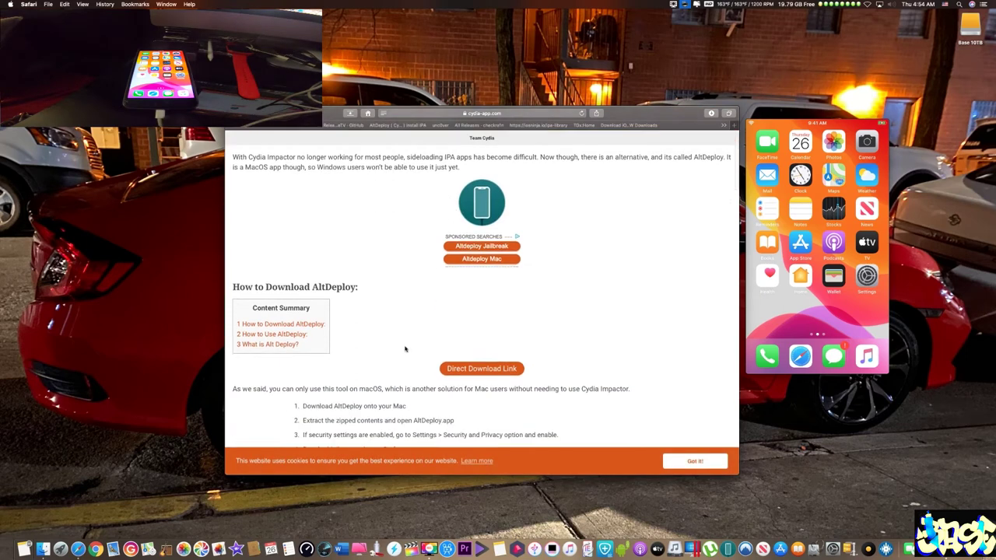
scroll(404, 349, down, 4)
scroll(404, 350, down, 1)
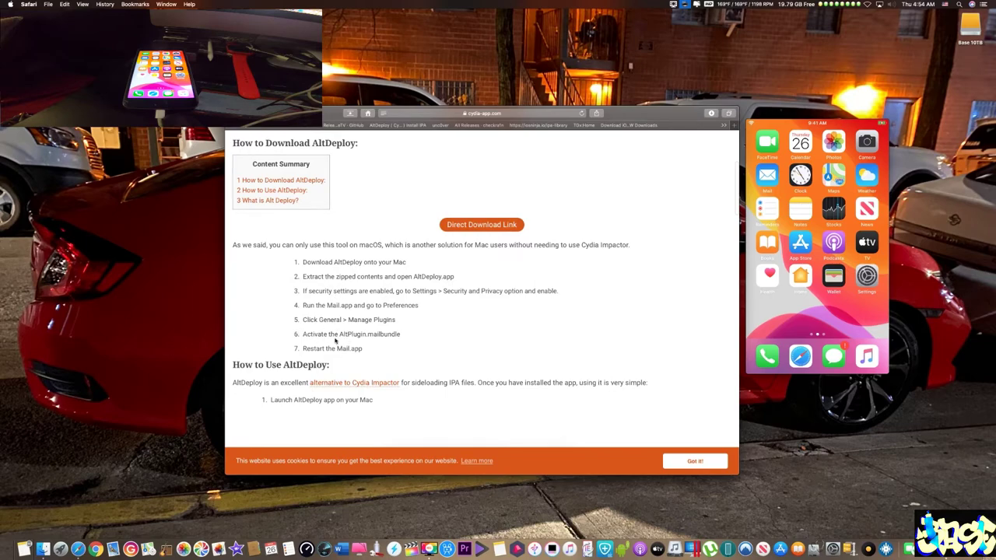
scroll(288, 304, down, 3)
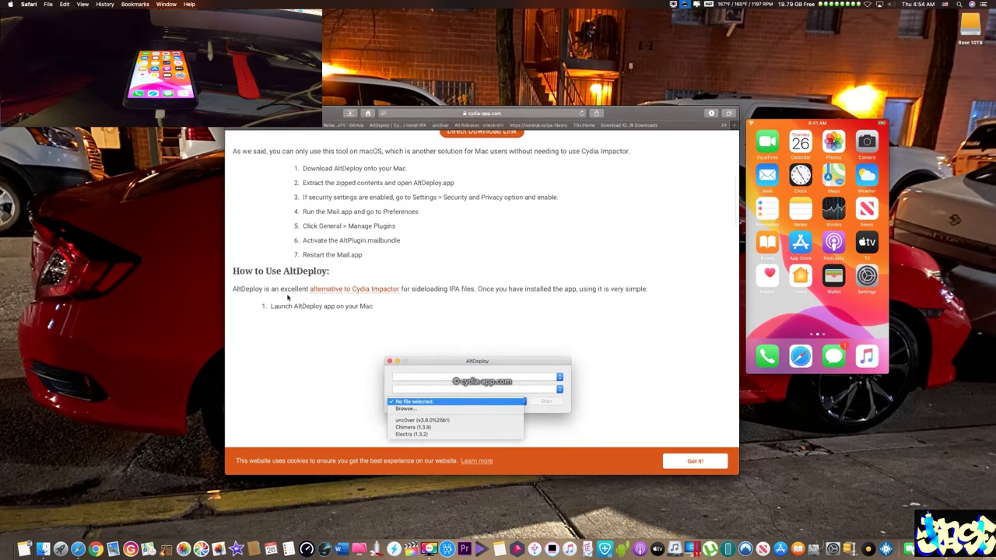
scroll(298, 360, down, 5)
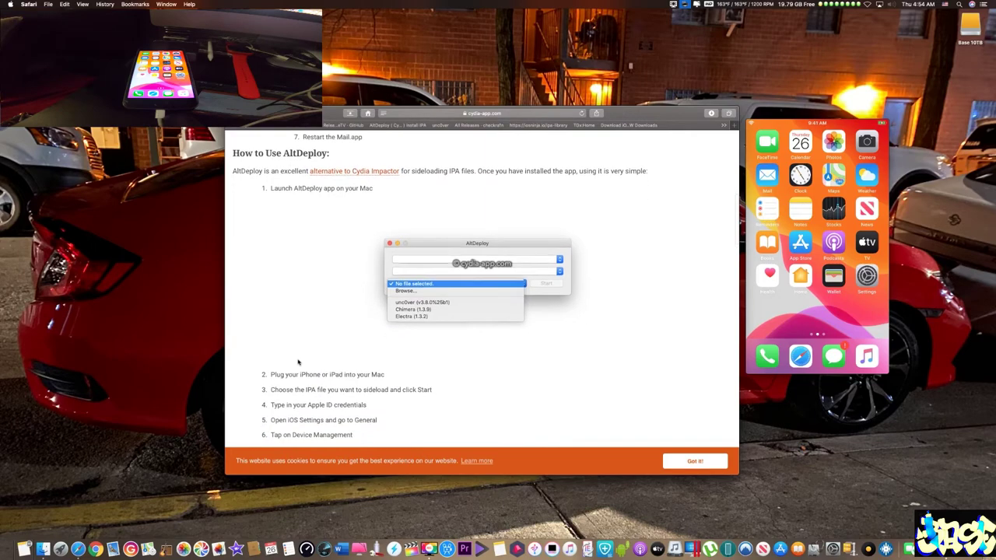
scroll(298, 361, down, 4)
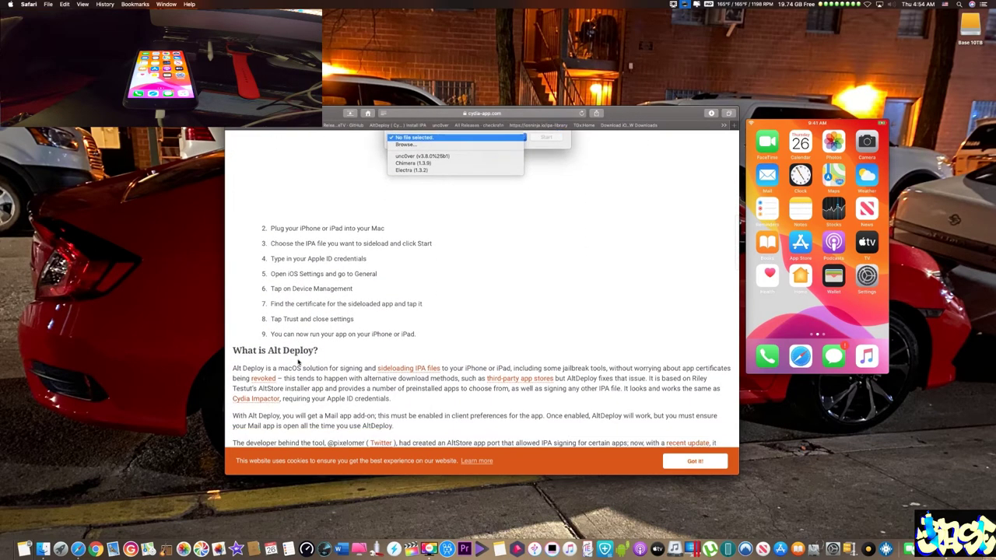
scroll(298, 361, up, 5)
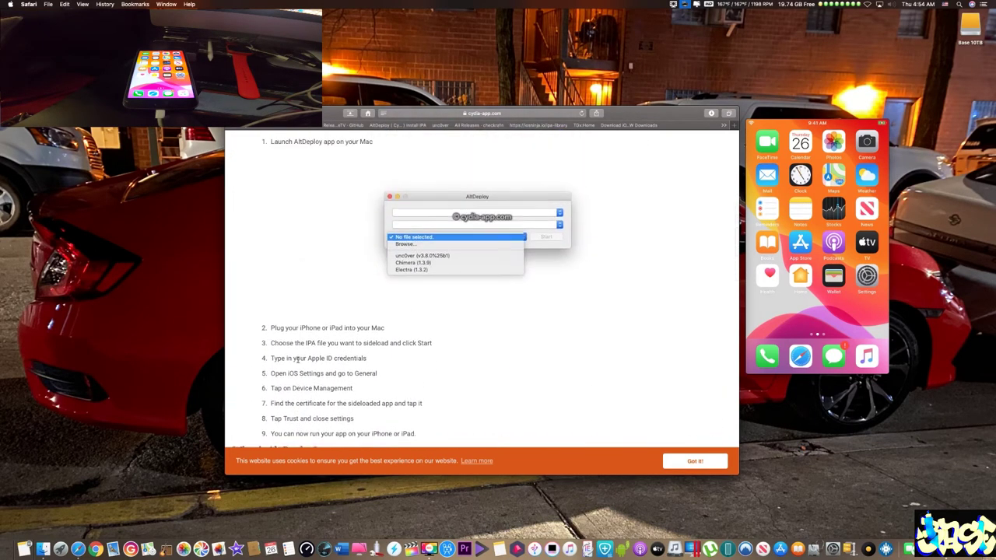
scroll(298, 361, down, 1)
scroll(298, 361, up, 4)
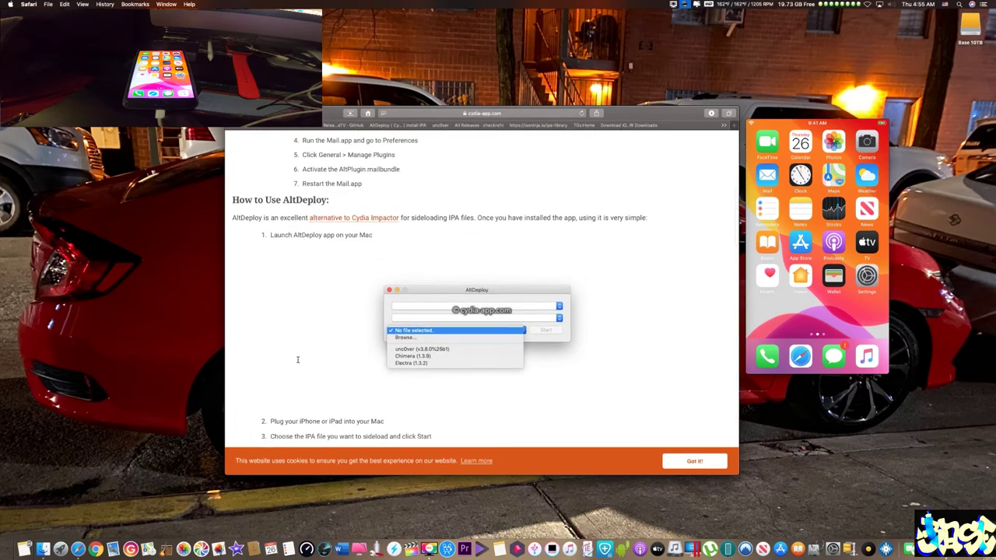
scroll(297, 360, up, 2)
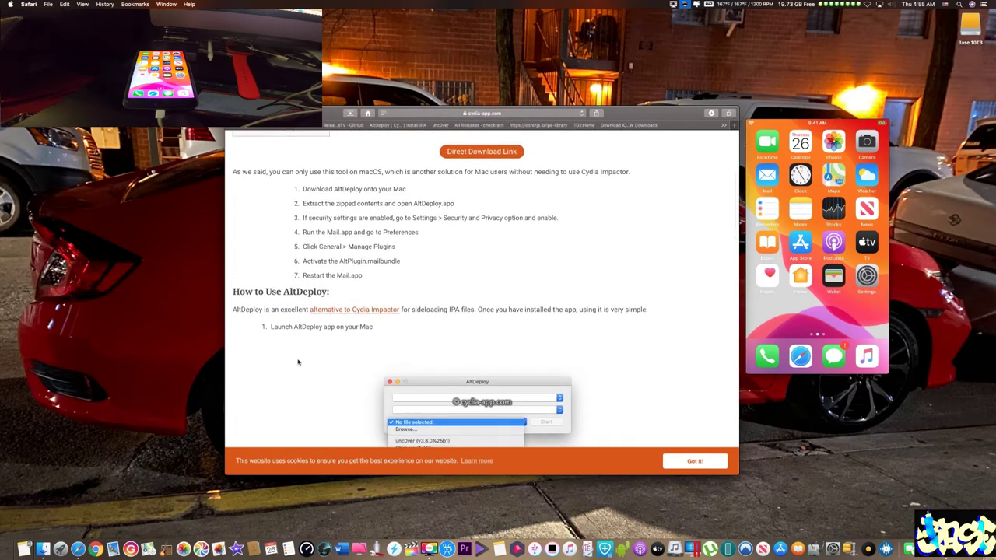
scroll(298, 361, up, 4)
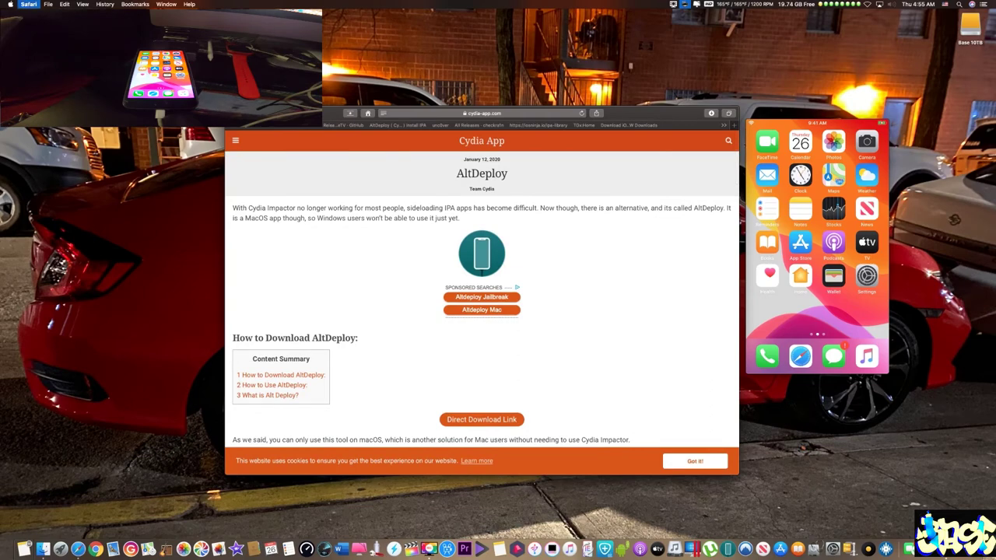
Hide the browser and show the Downloads folder in a Finder window moved lower on the desktop.
key(super+h)
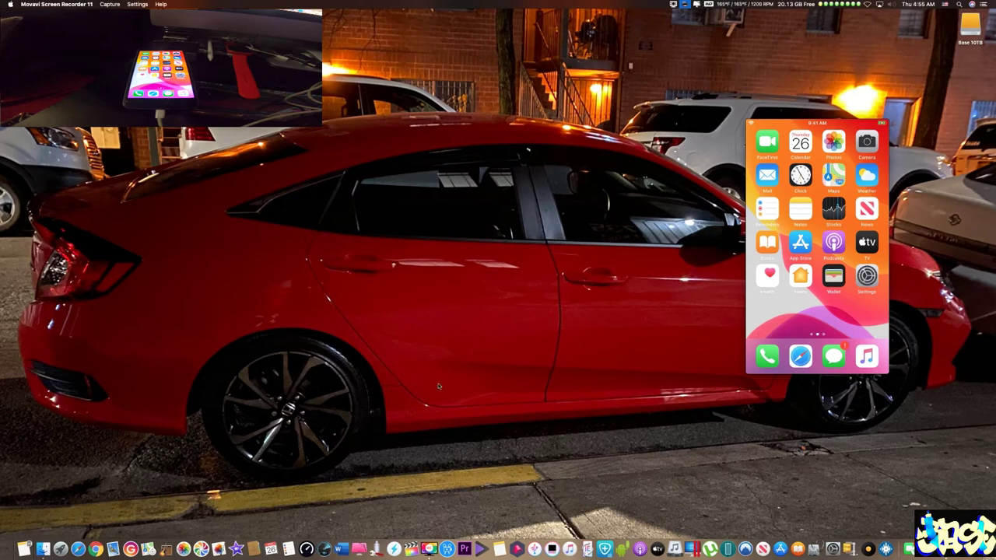
click(46, 546)
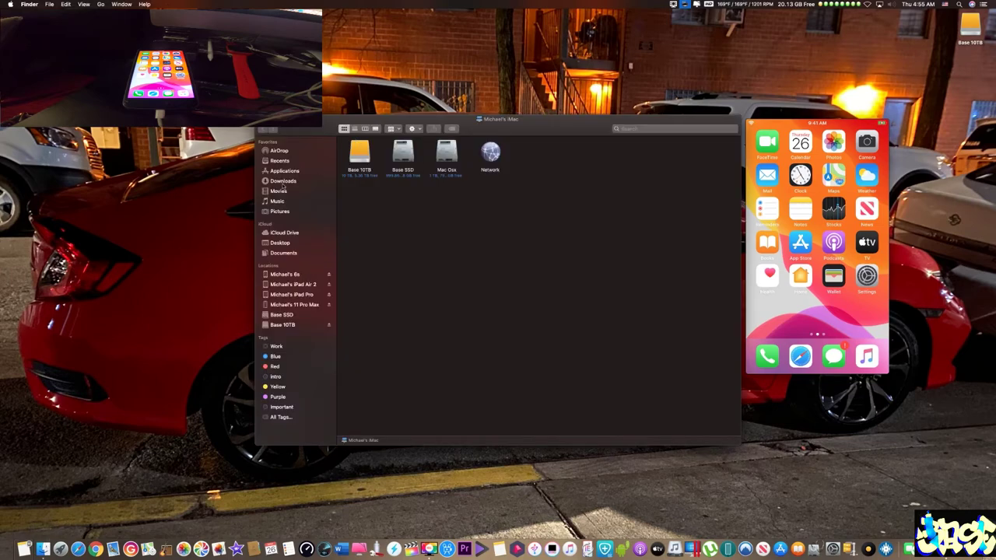
click(293, 180)
drag(500, 122, 647, 191)
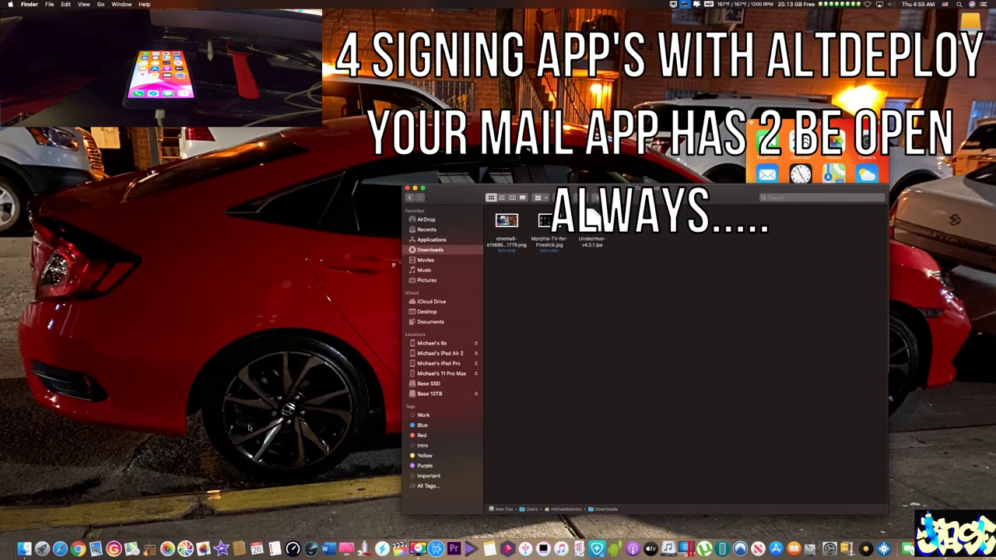
Launch Mail and AltDeploy, arranging their windows so the AltDeploy window and the Downloads files are both accessible.
click(96, 549)
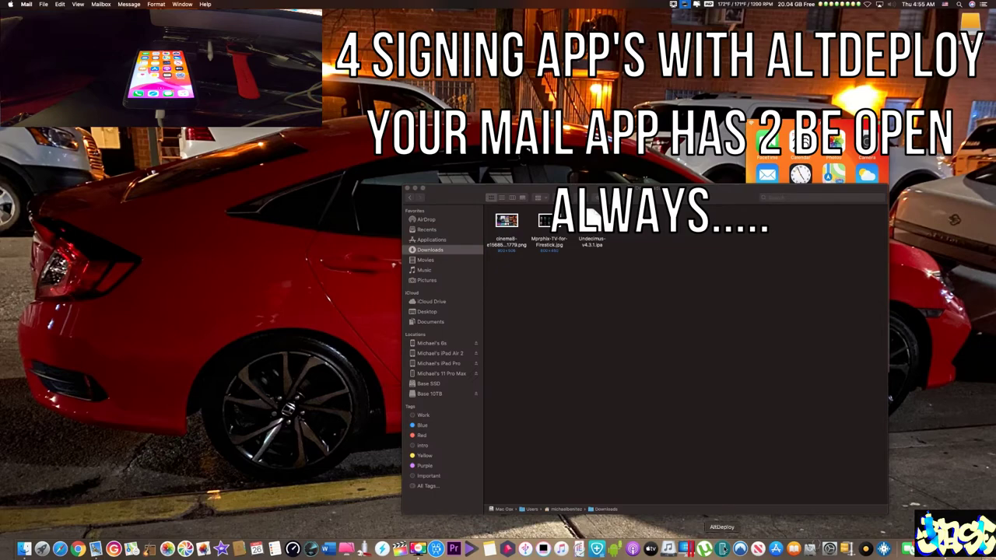
click(723, 548)
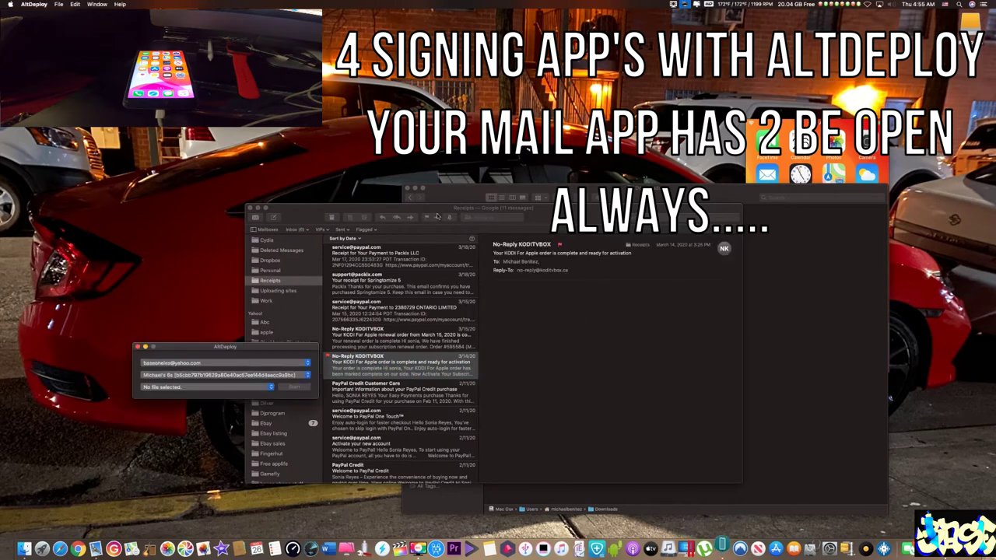
drag(438, 217, 400, 396)
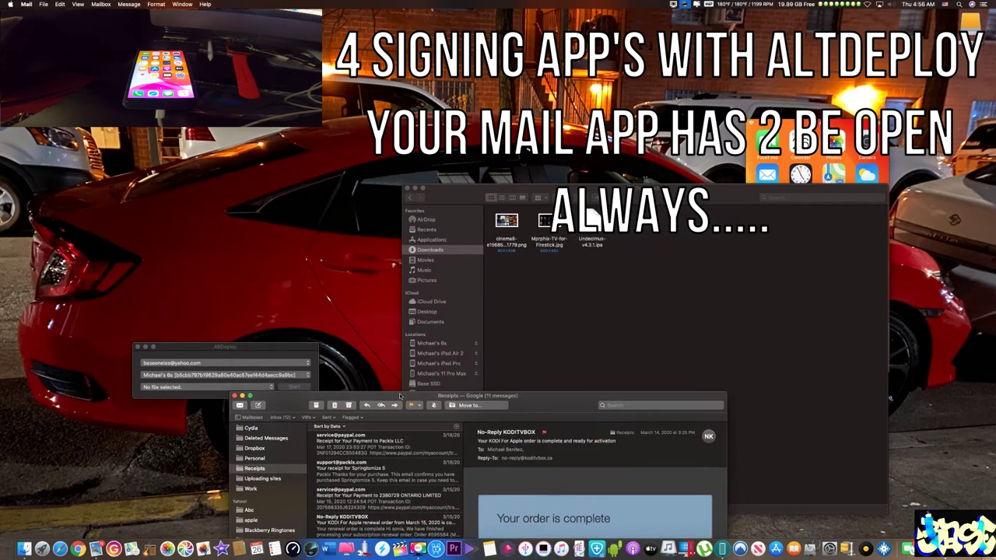
drag(400, 397, 393, 519)
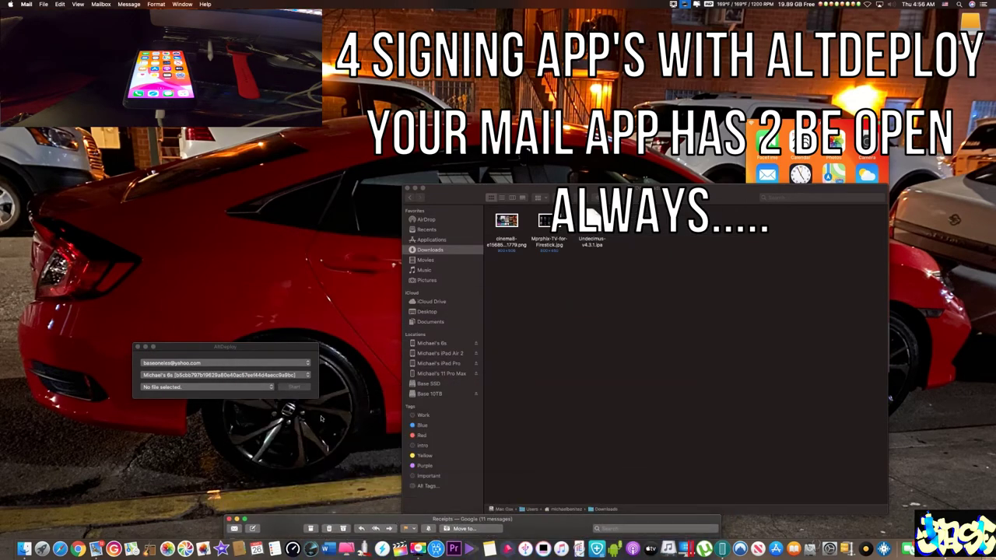
drag(277, 347, 339, 311)
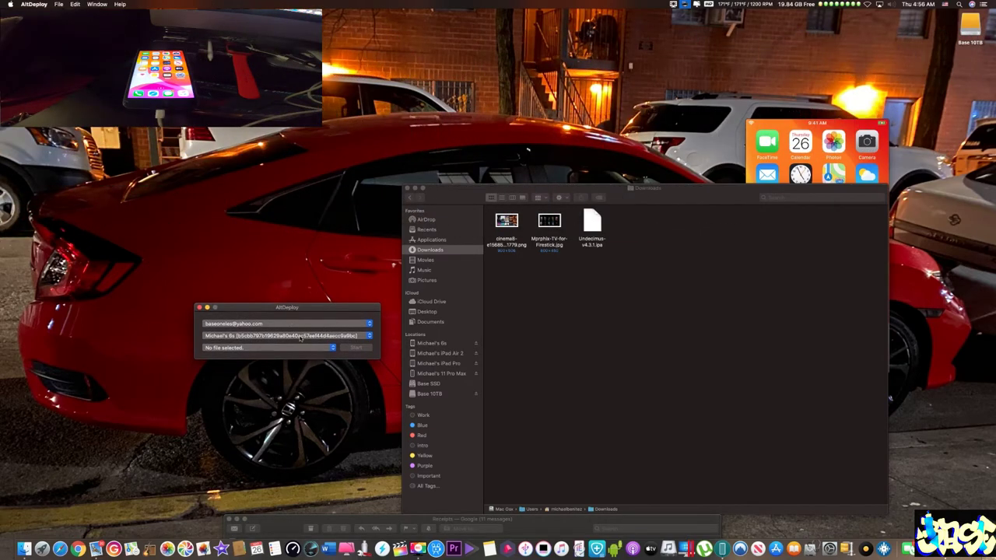
Load Undecimus-v4.3.1.ipa from Downloads into AltDeploy and check the saved Apple ID accounts.
drag(591, 226, 289, 348)
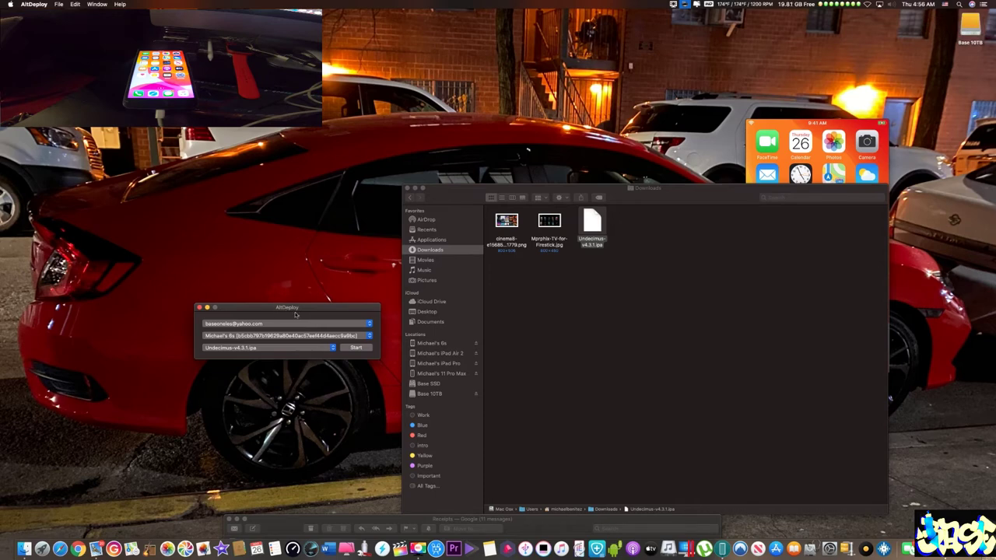
click(369, 324)
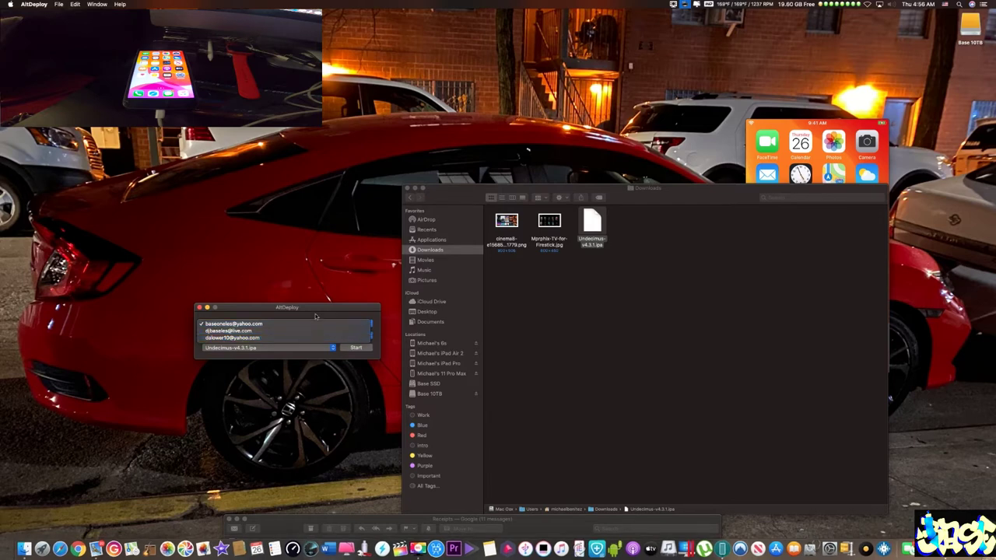
click(315, 321)
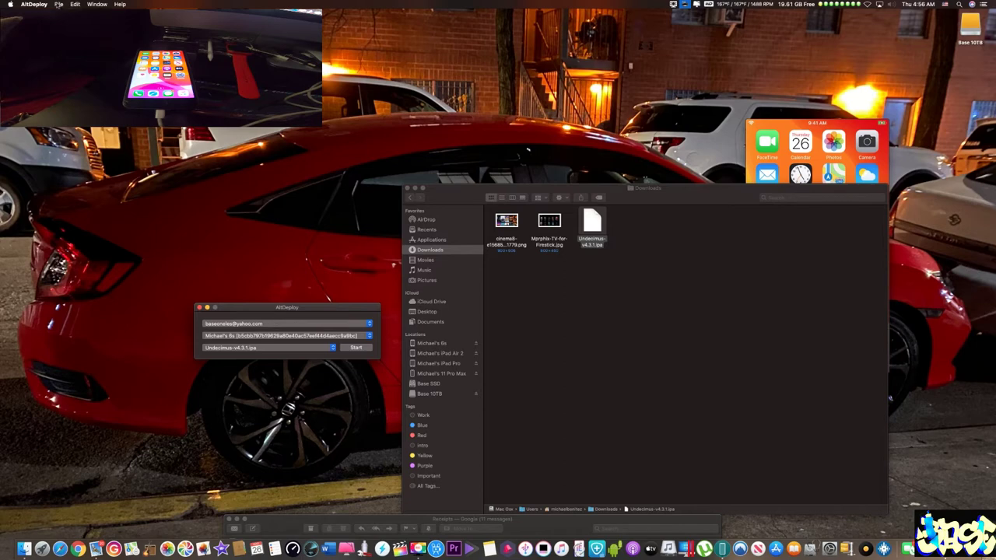
click(37, 4)
click(265, 310)
Select the third saved Apple ID in AltDeploy and start installing the IPA on the iPhone 6s.
click(369, 324)
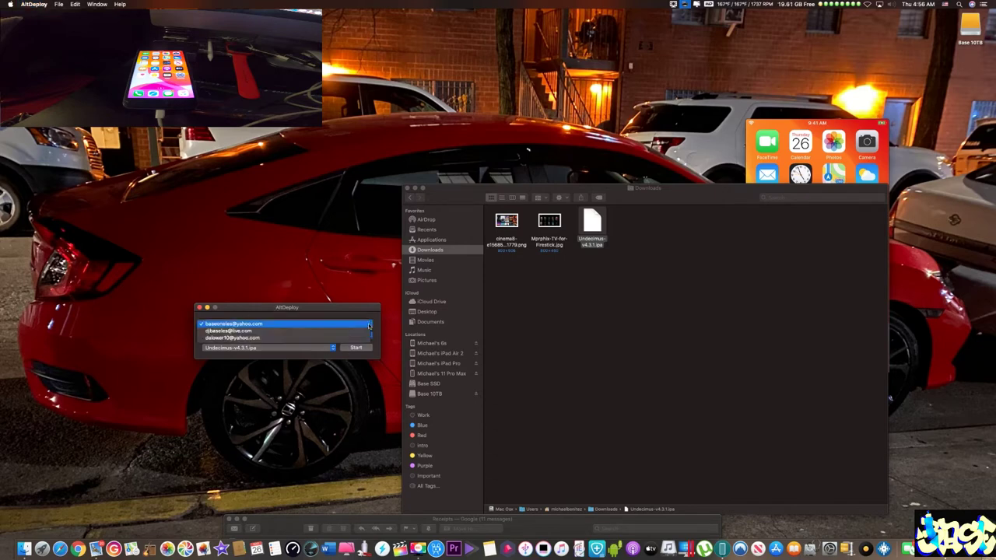
click(310, 340)
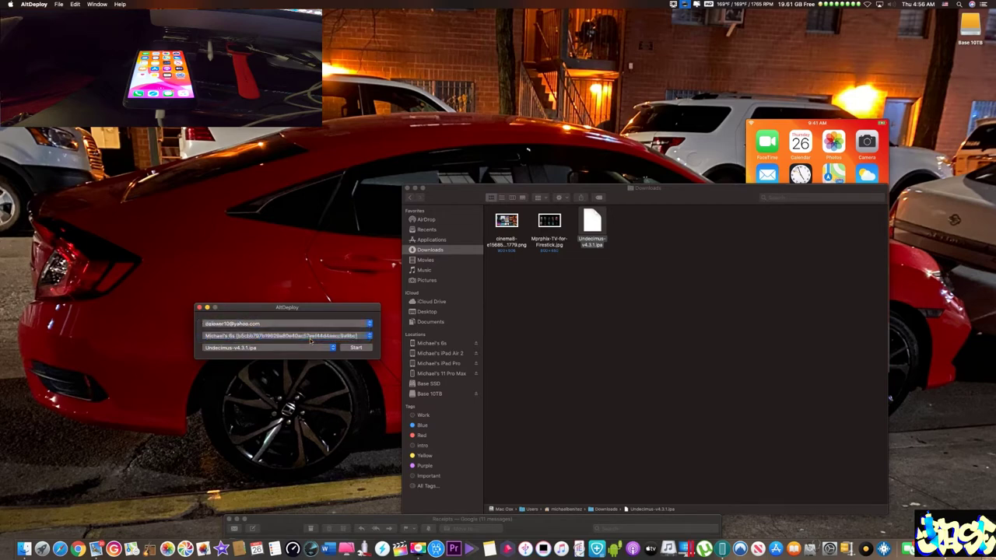
click(357, 347)
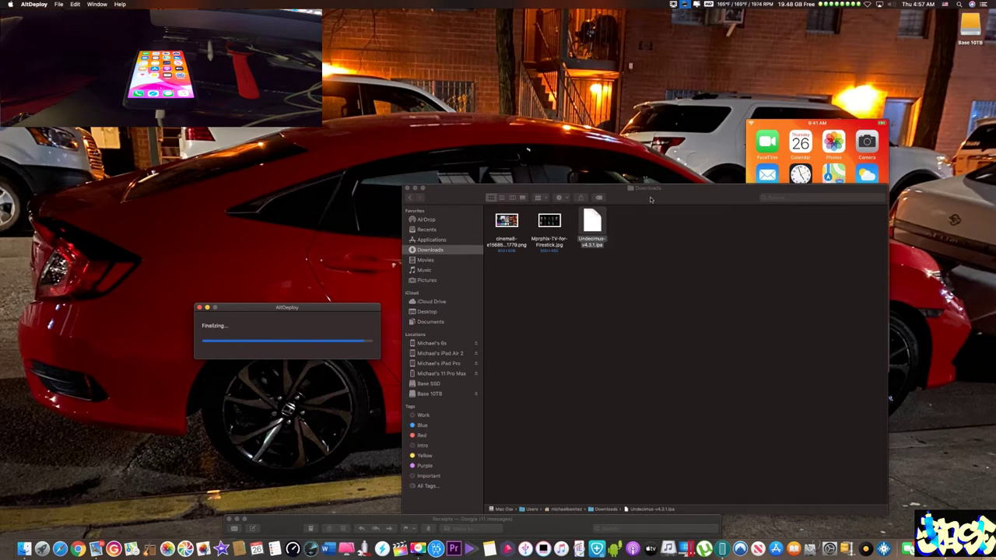
Move the Downloads window clear of the mirrored iPhone screen and bring AltDeploy to the front.
drag(648, 189, 504, 40)
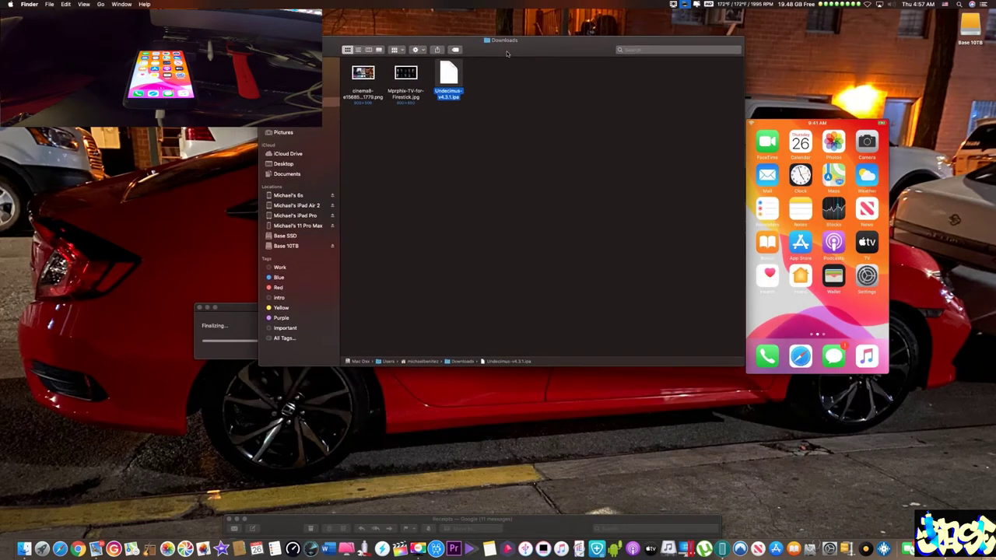
click(247, 310)
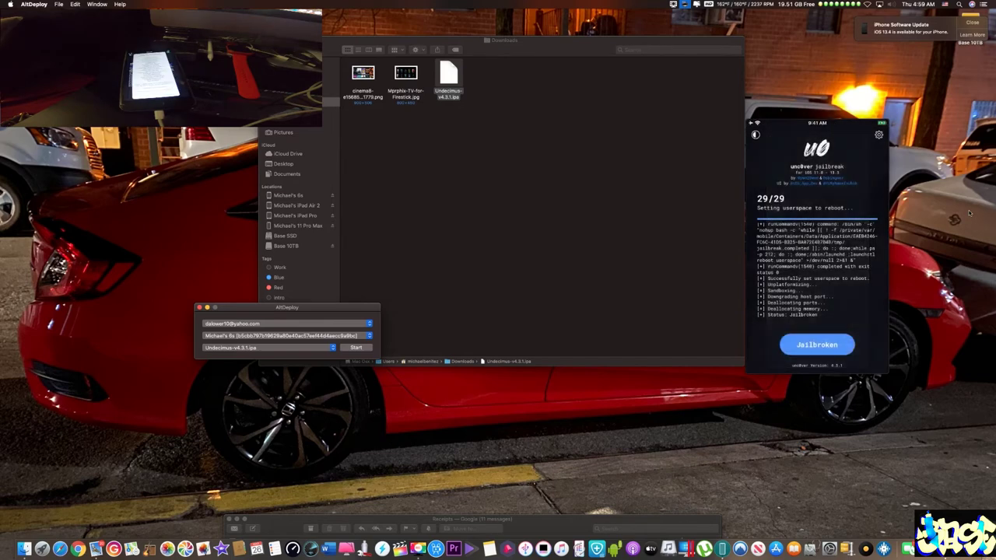
Dismiss the iPhone software update notification and close the frozen QuickTime movie recording of the phone.
click(974, 23)
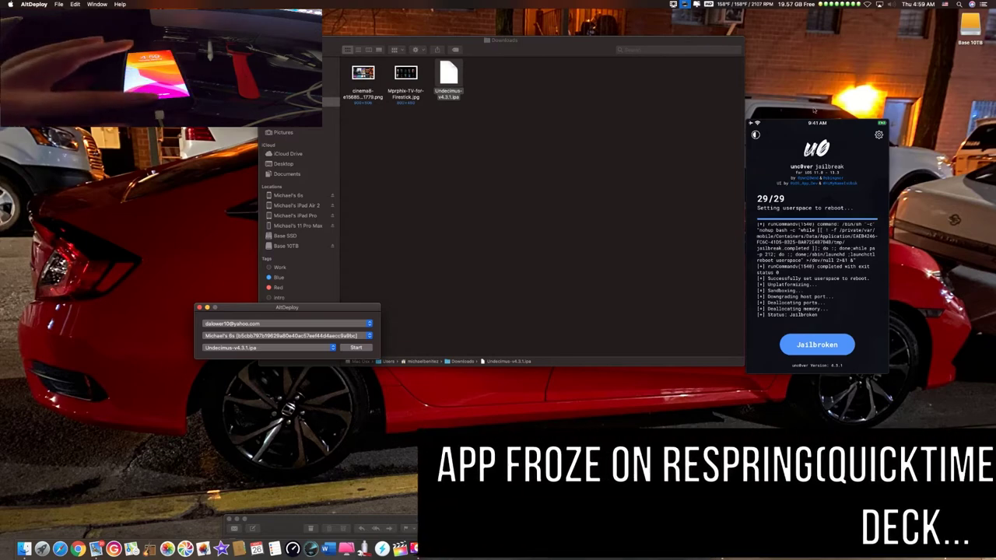
mouse_move(815, 126)
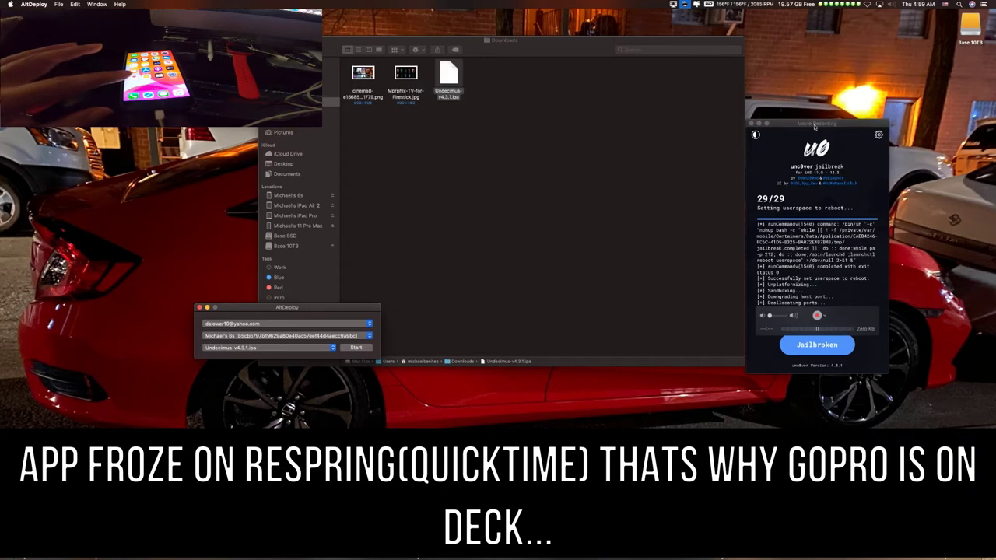
click(814, 126)
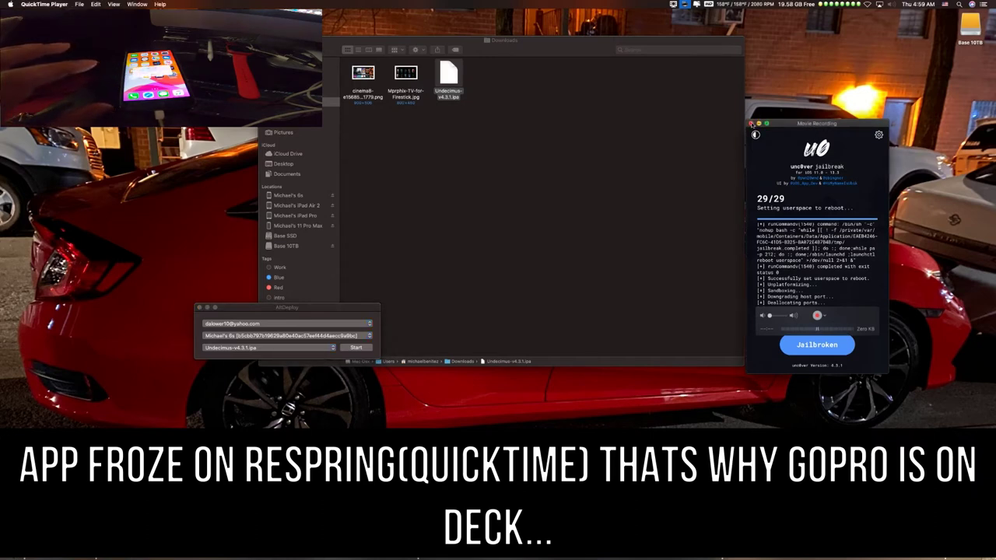
click(750, 124)
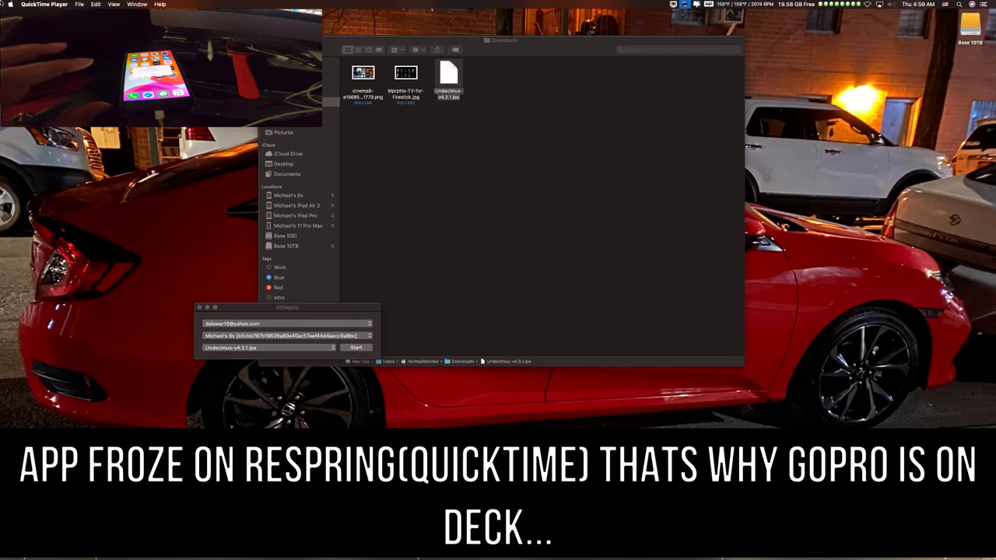
Try to mirror the iPhone 6s in a new QuickTime movie recording by choosing it as the camera, and close the recording.
click(41, 4)
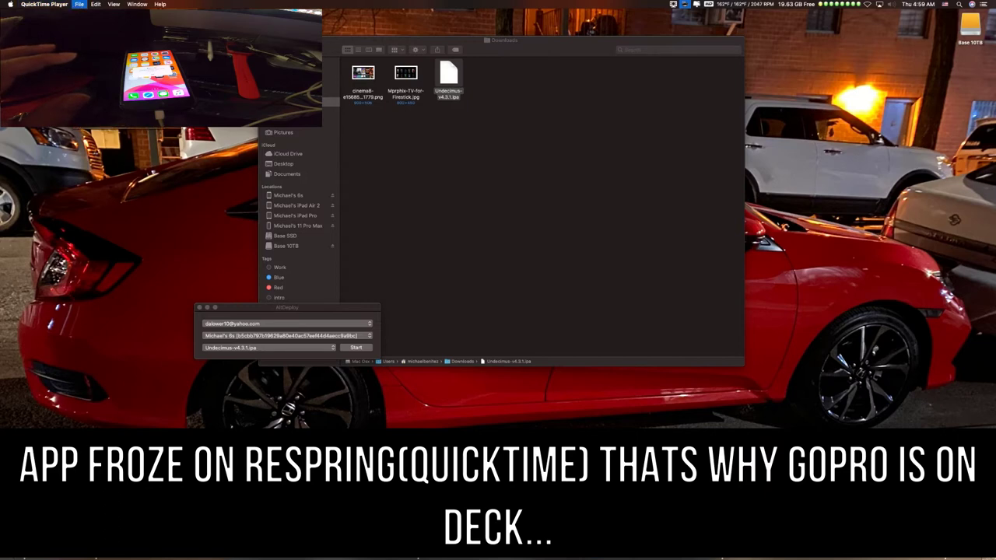
click(106, 15)
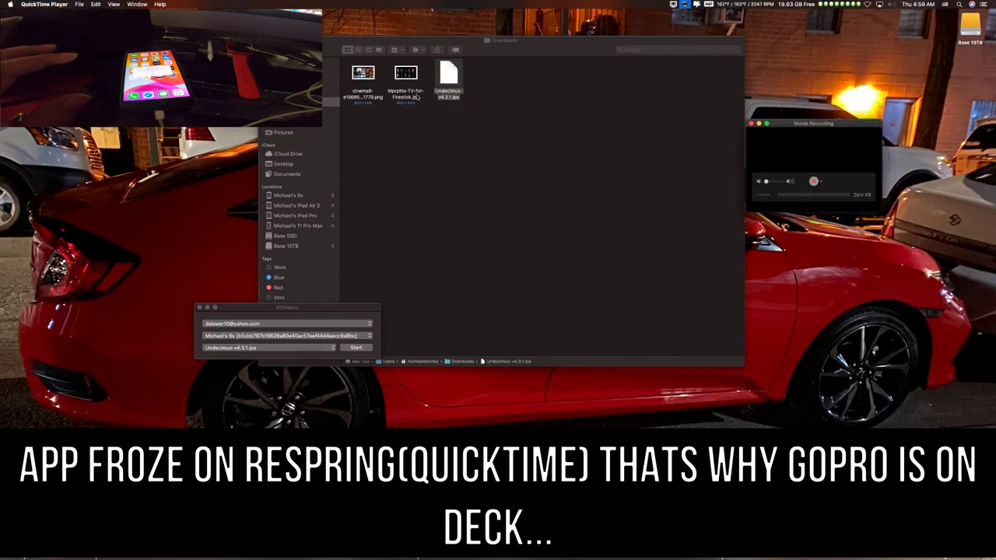
click(824, 183)
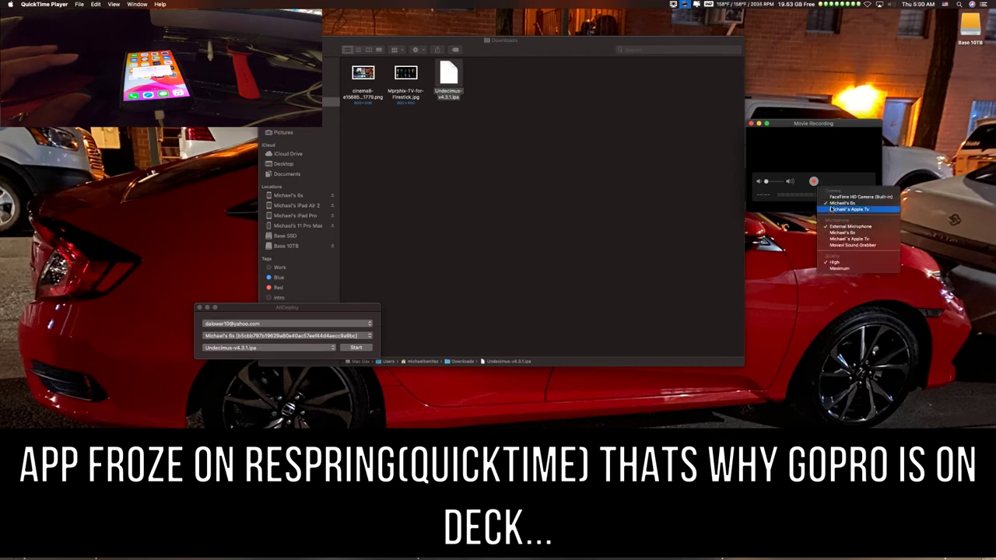
click(832, 209)
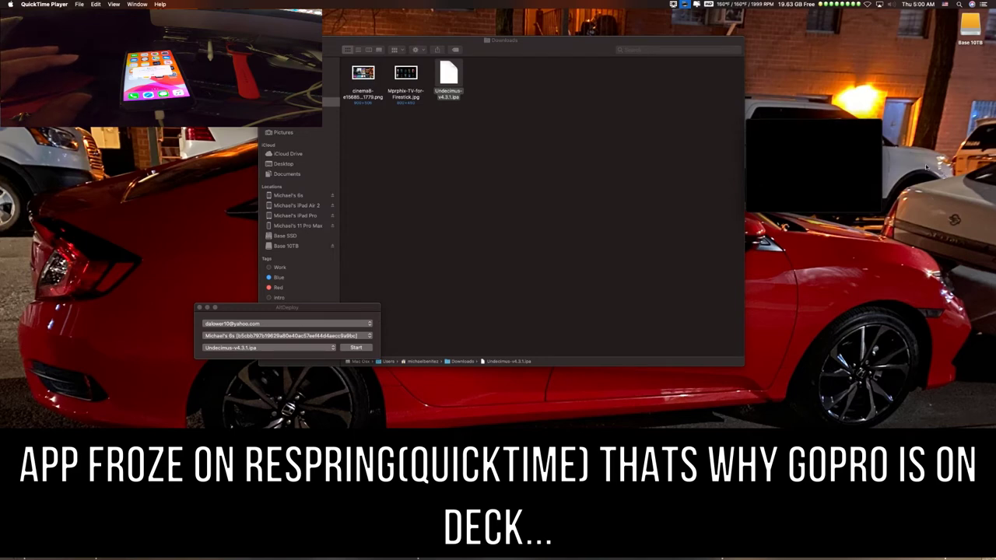
mouse_move(849, 156)
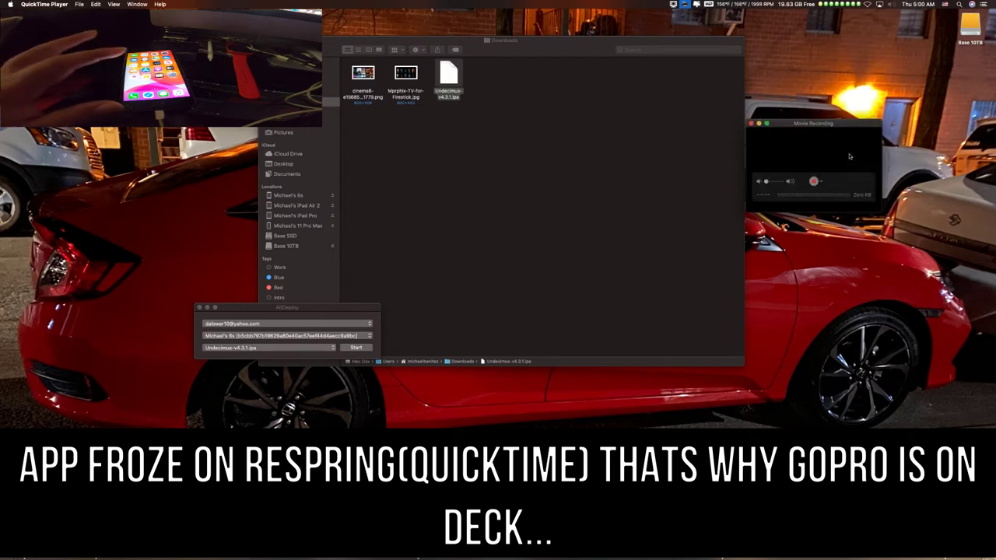
click(821, 182)
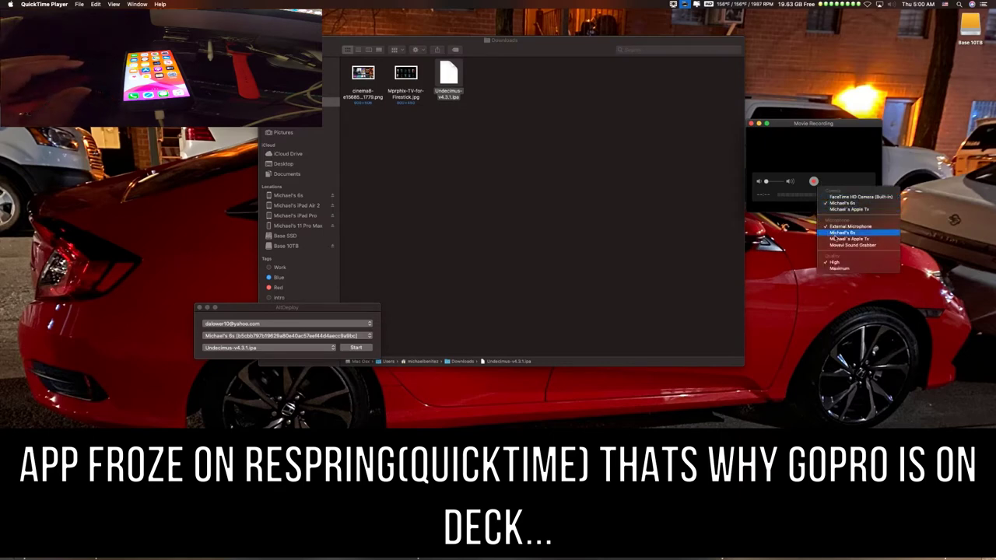
click(841, 204)
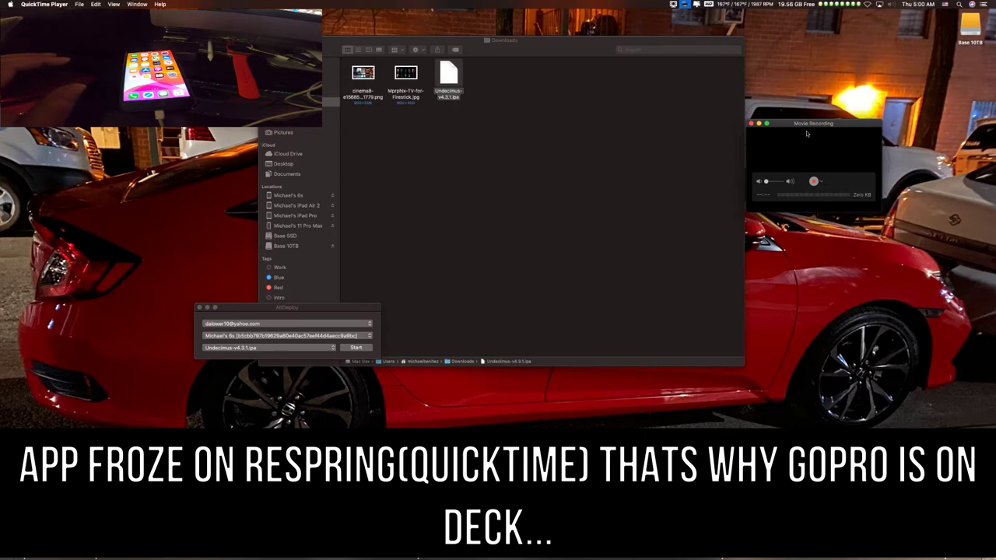
click(751, 124)
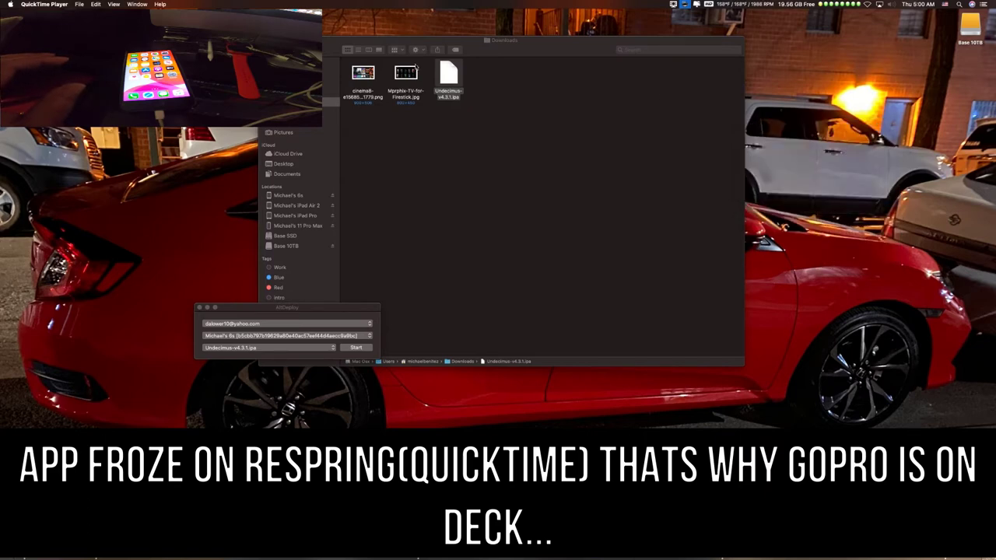
Quit QuickTime Player and AltDeploy, and clear the Downloads window and the iPhone software update notification from the desktop.
click(37, 4)
key(super+q)
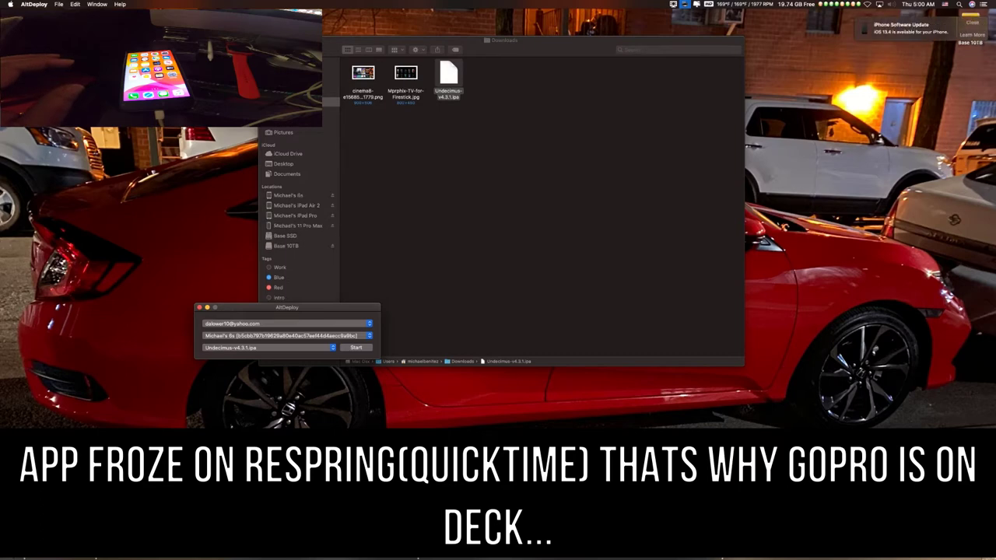
click(972, 23)
click(36, 5)
key(super+q)
key(super+w)
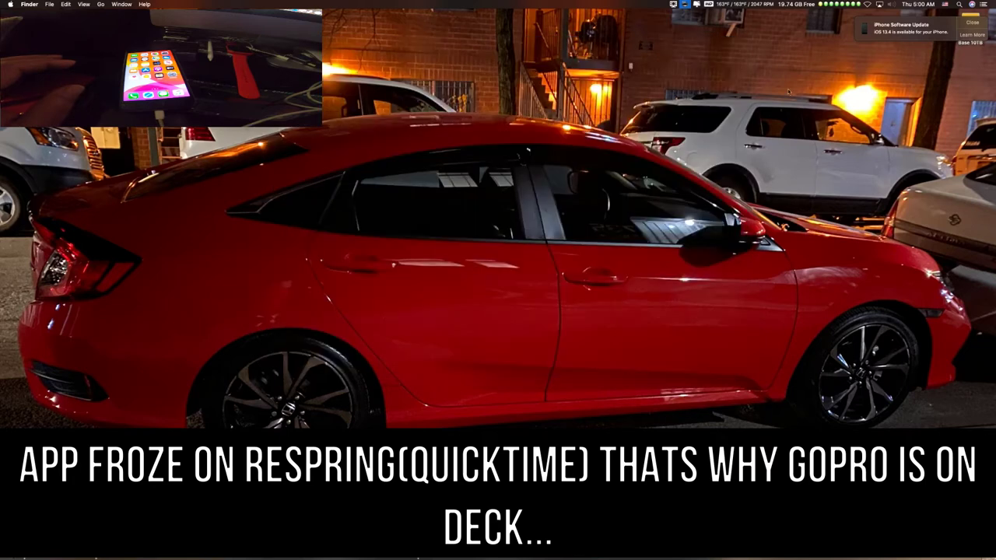
click(977, 25)
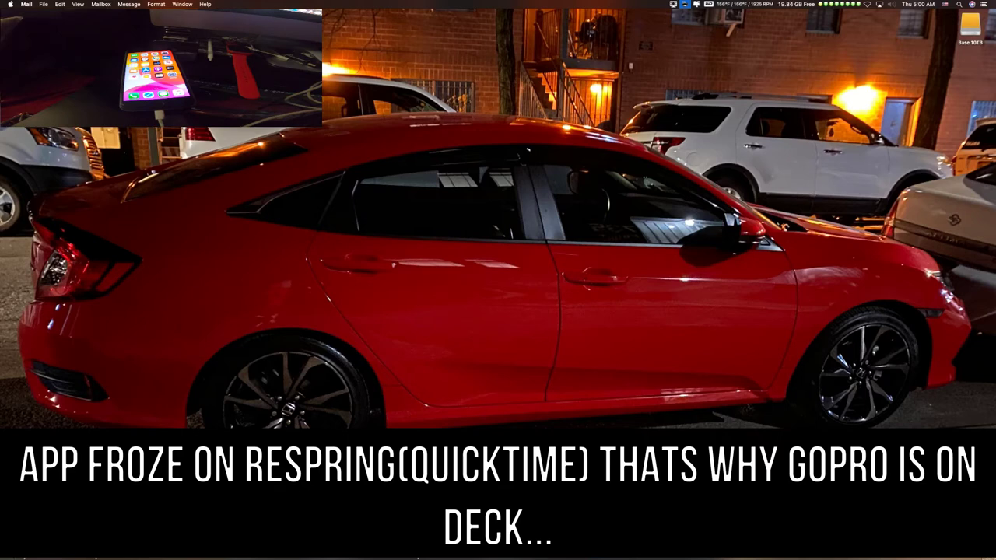
Switch to Finder and relaunch QuickTime Player from the Applications folder.
click(11, 4)
key(super+Tab)
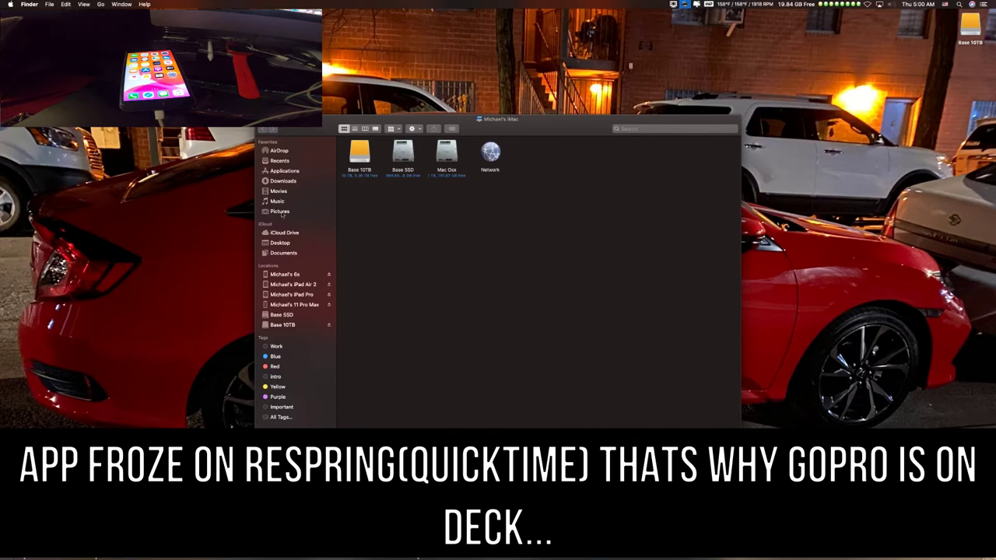
click(285, 172)
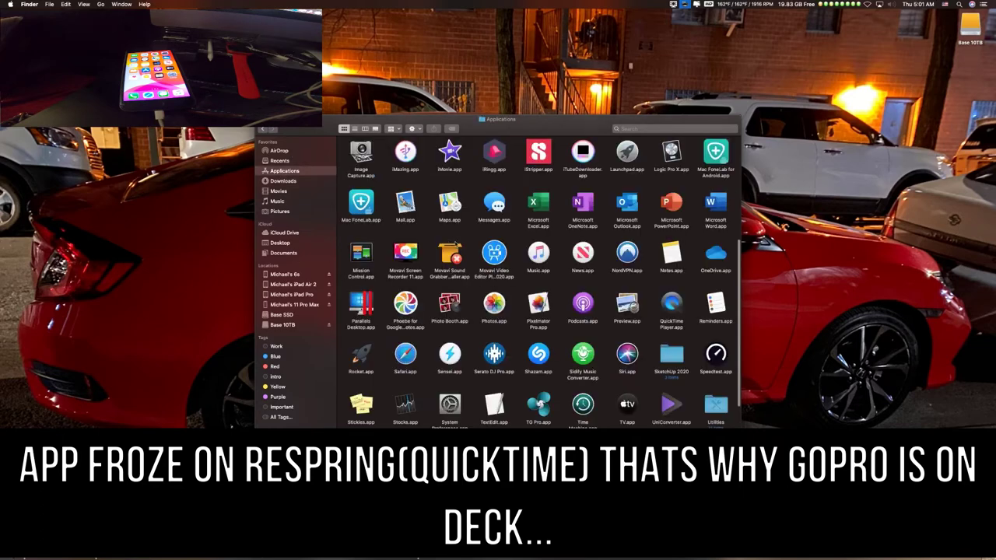
scroll(620, 384, down, 2)
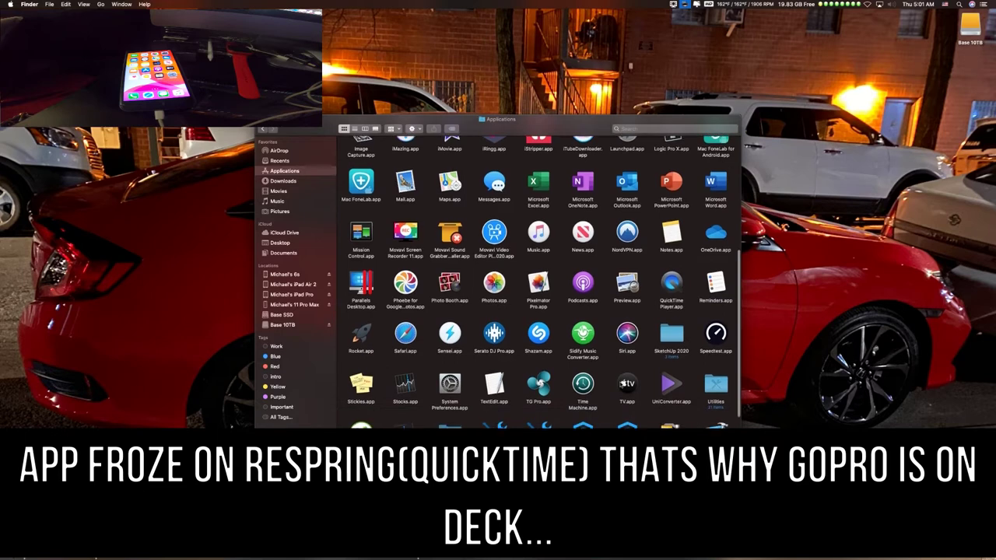
click(670, 285)
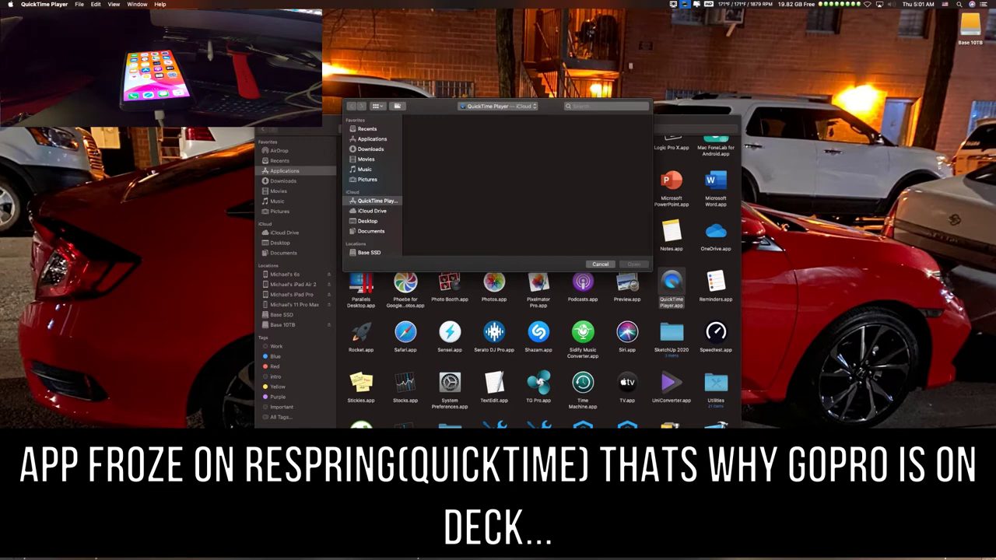
Start a new QuickTime movie recording and set the iPhone 6s as its camera.
click(69, 5)
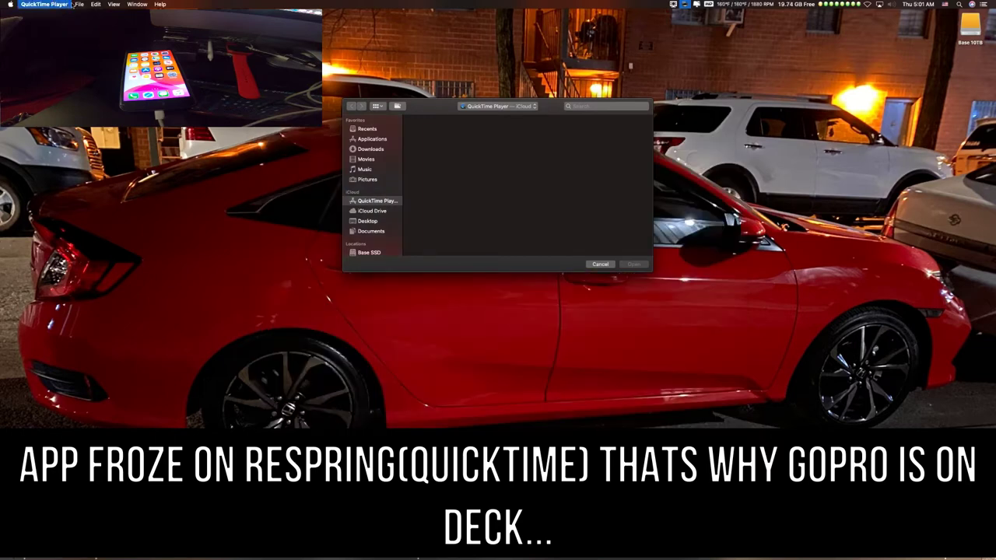
mouse_move(78, 5)
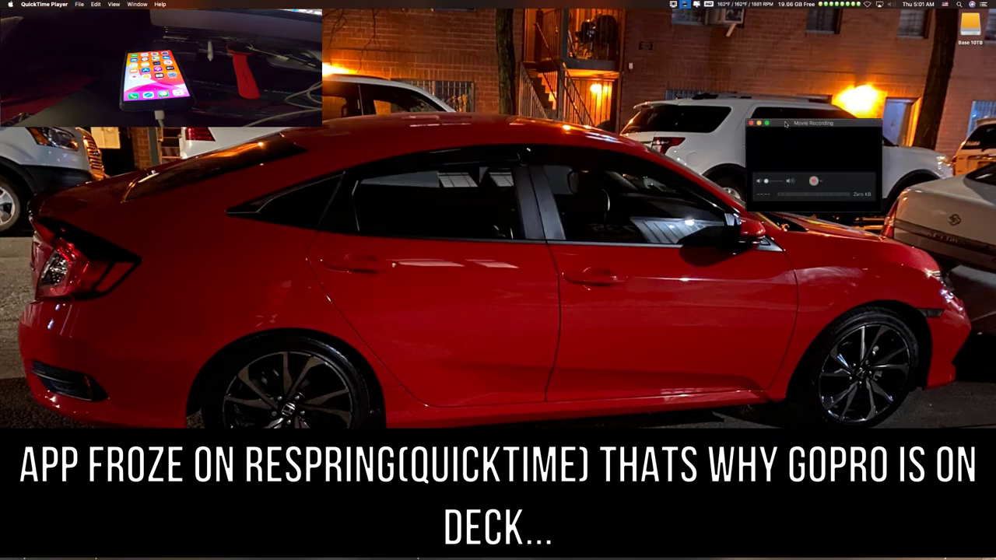
click(821, 181)
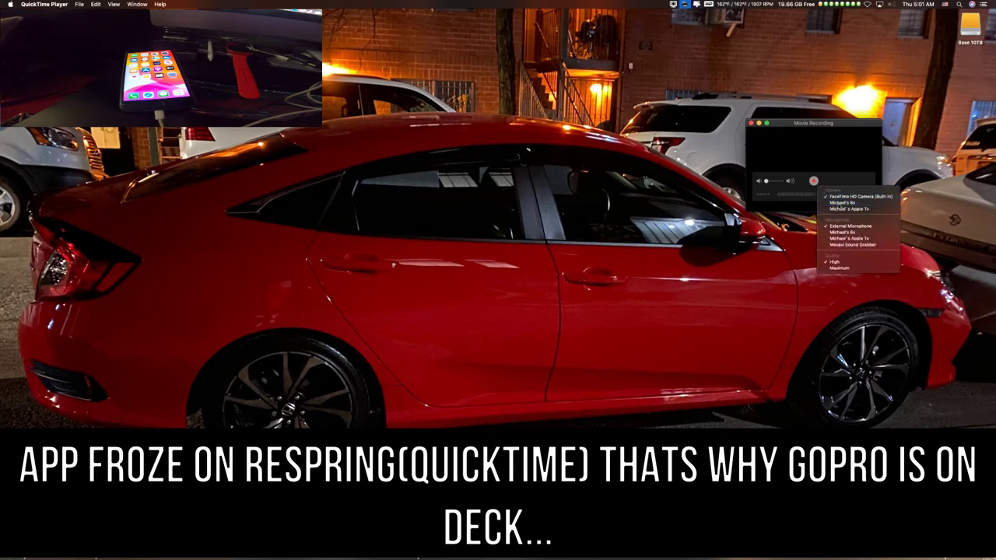
click(838, 203)
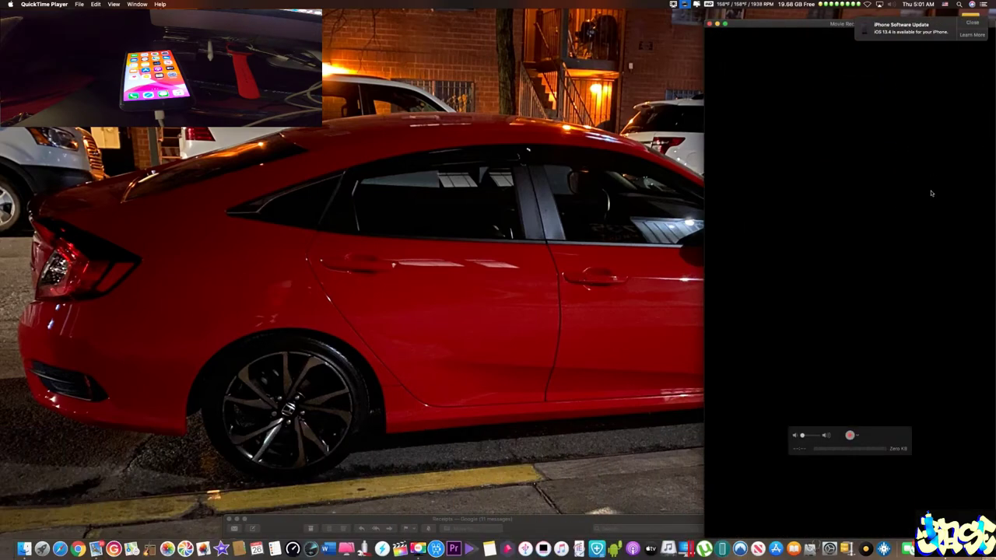
Shrink the mirrored iPhone recording window and place it near the middle of the desktop.
double_click(825, 21)
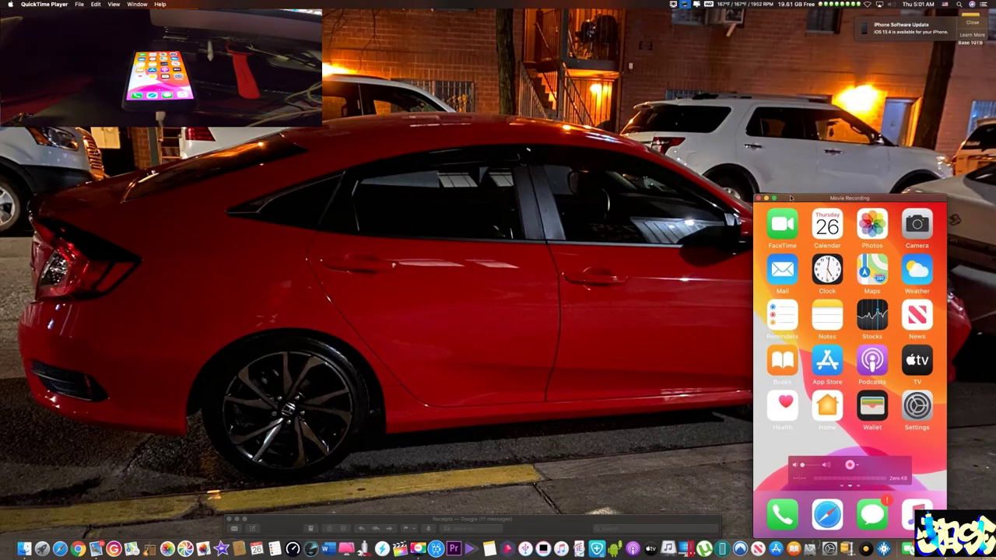
drag(790, 198, 510, 95)
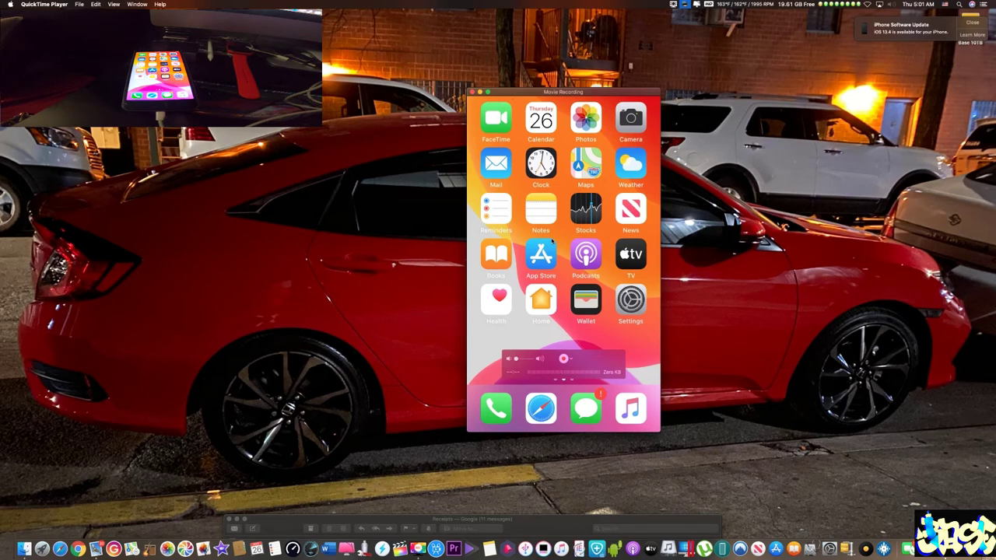
drag(568, 234, 427, 235)
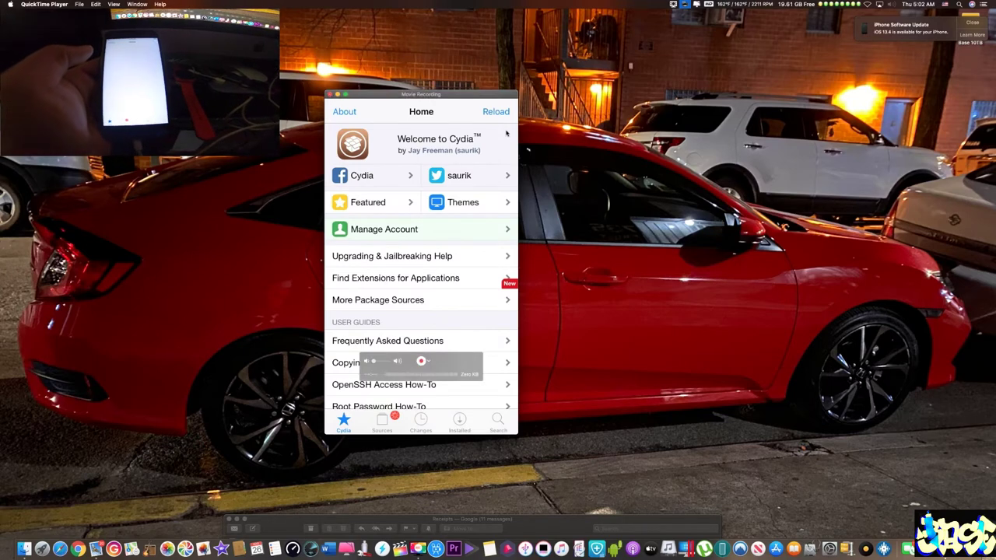
drag(448, 94, 538, 92)
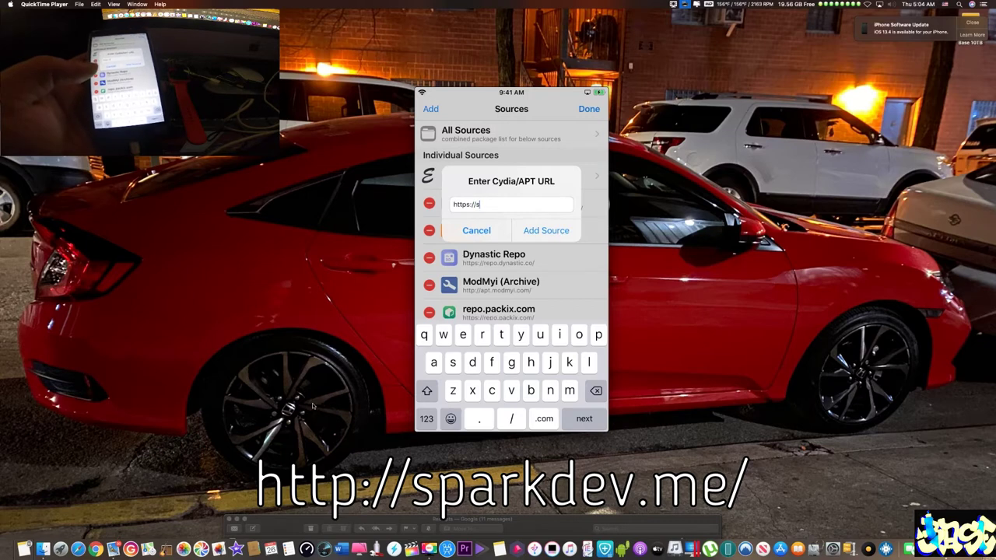
text(p)
text(ar)
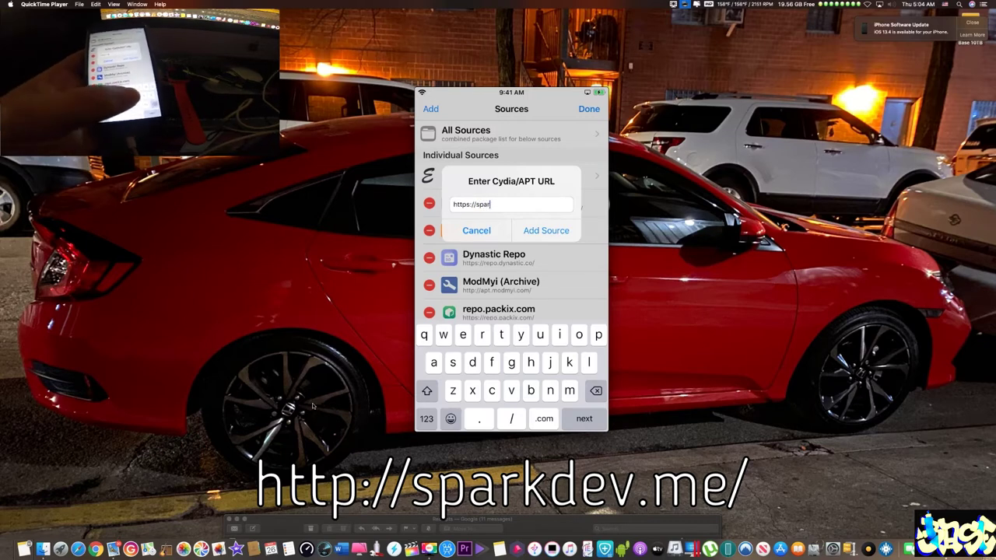
text(kde)
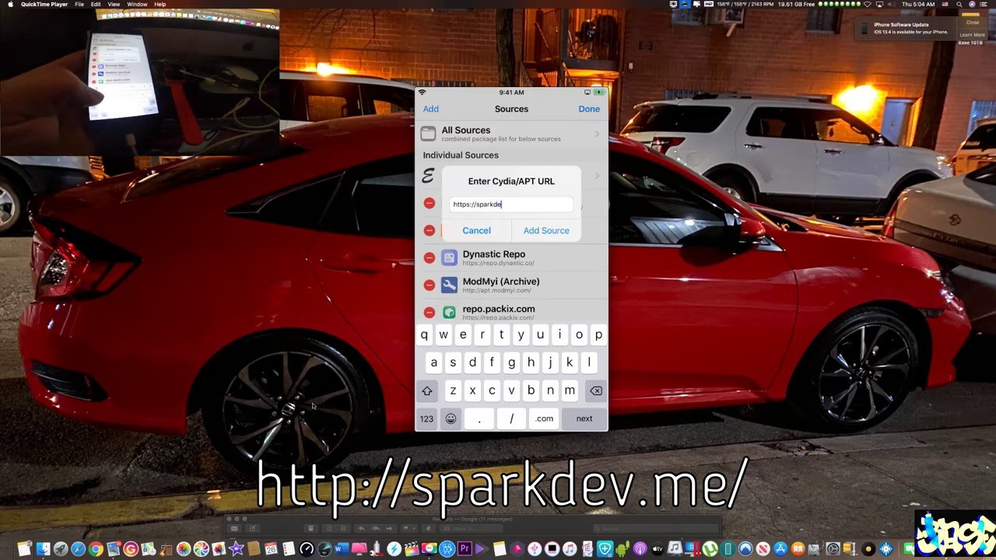
text(v)
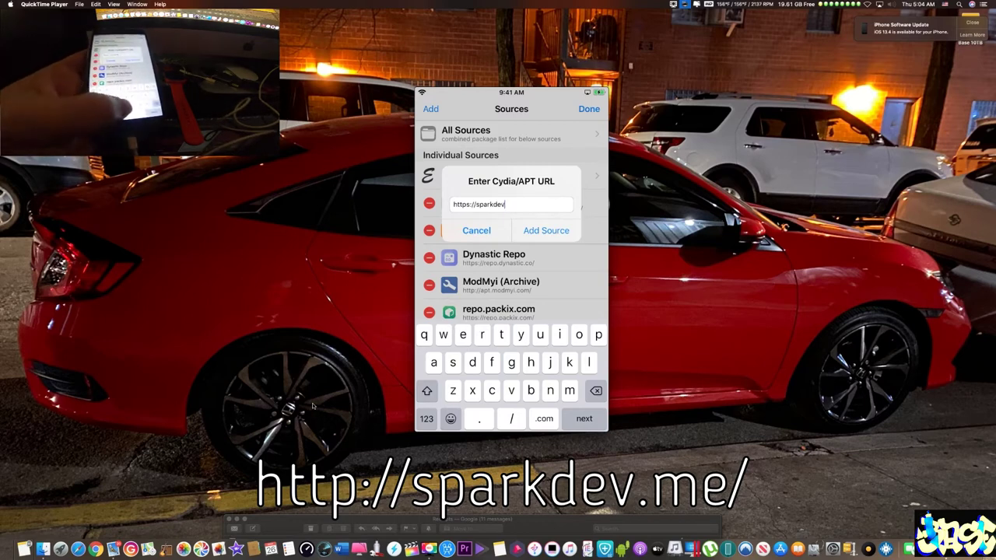
text(.)
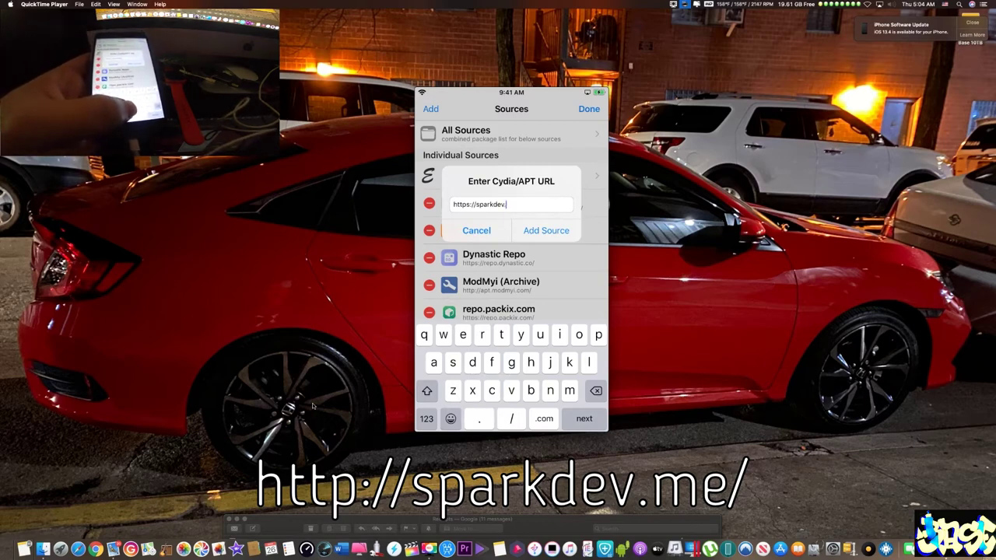
text(me)
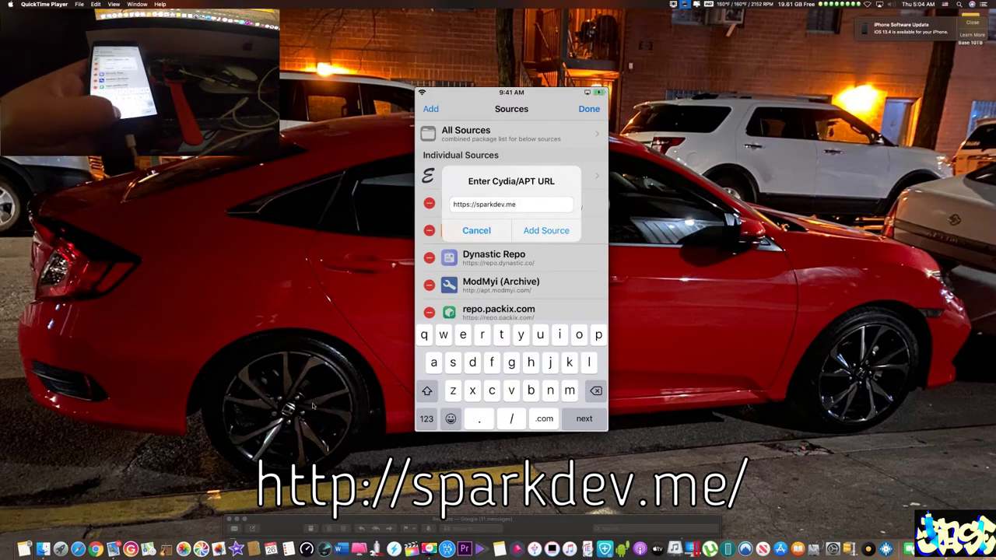
text(/)
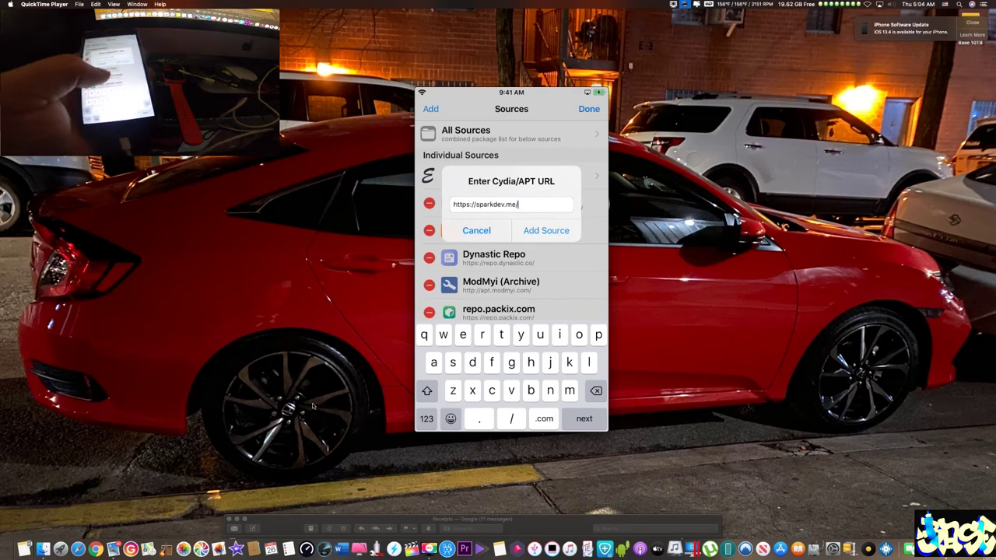
key(Return)
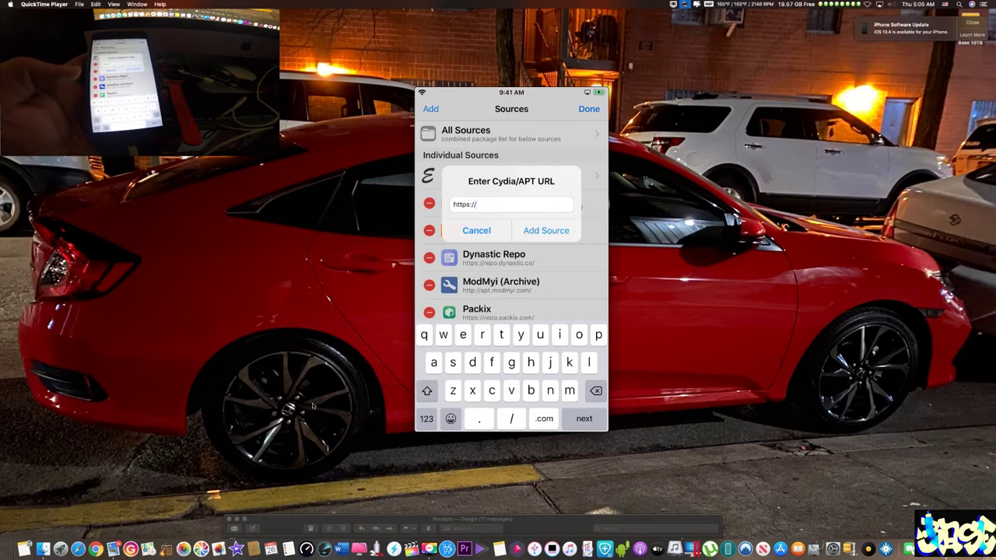
text(cy)
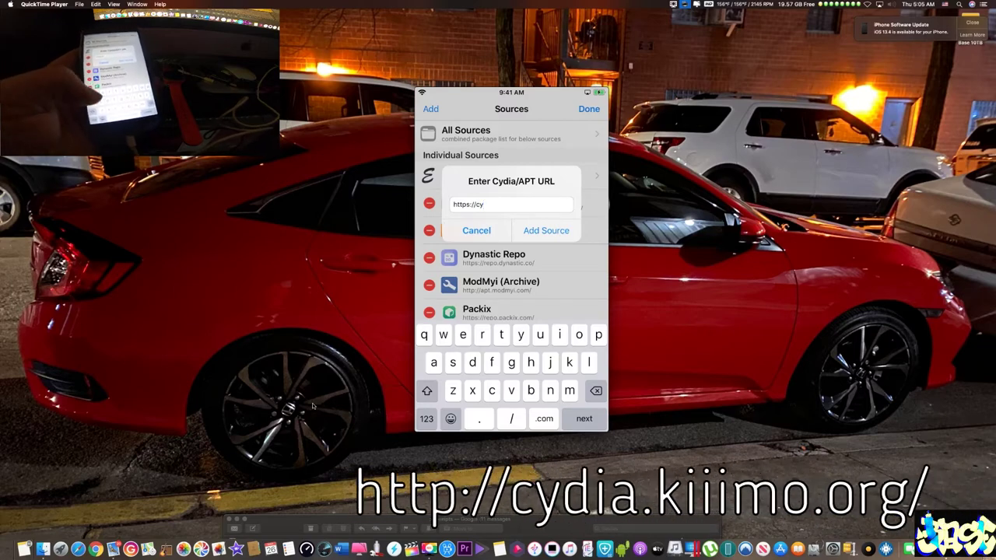
text(dia)
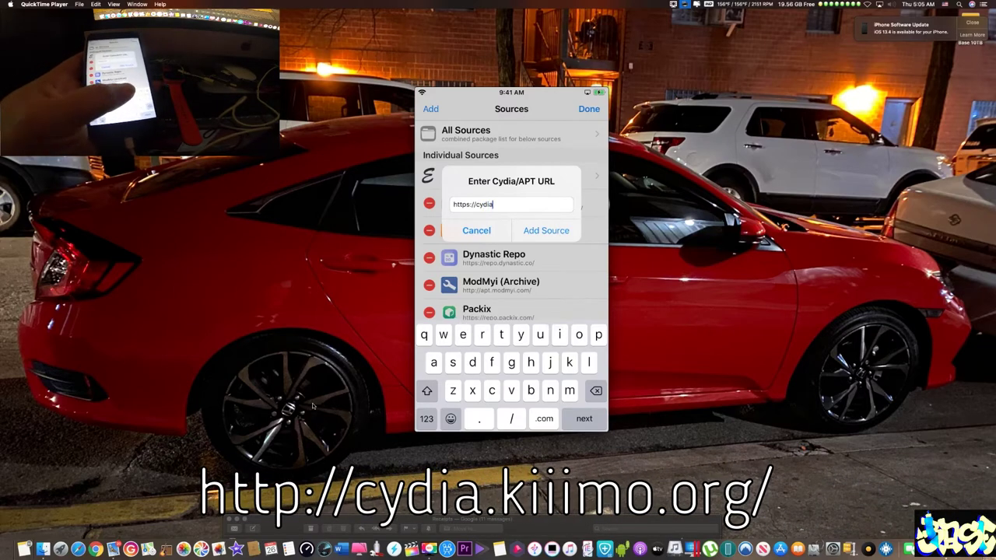
text(.)
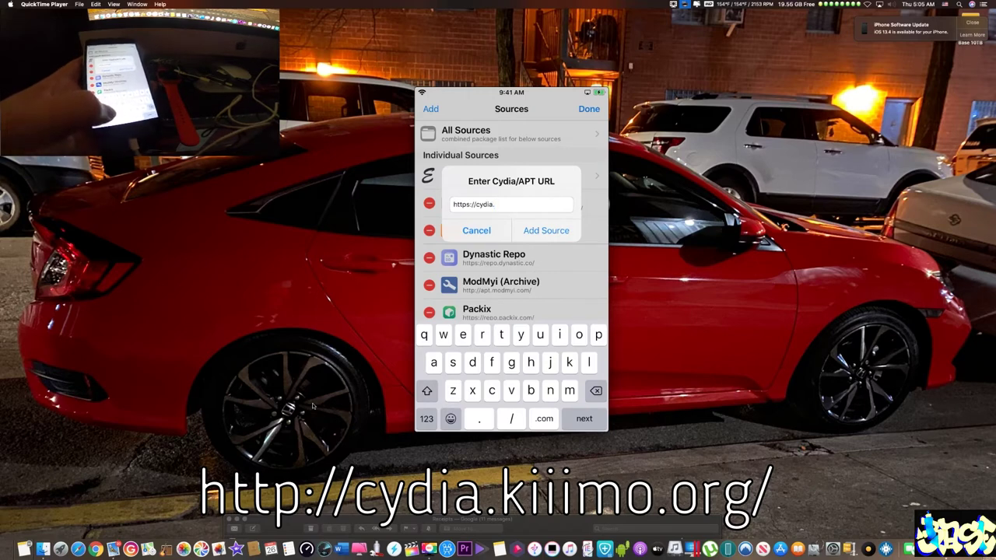
text(kiii)
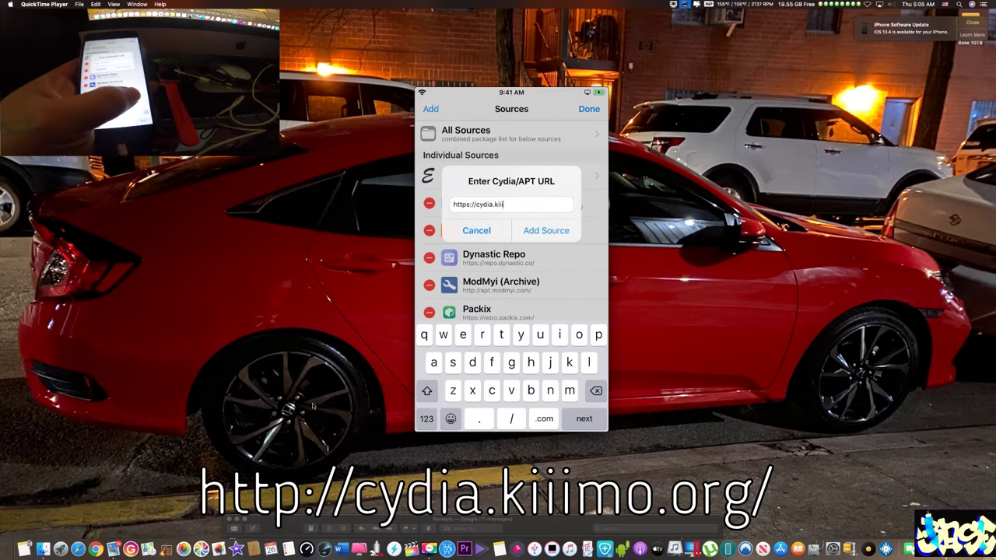
text(mo)
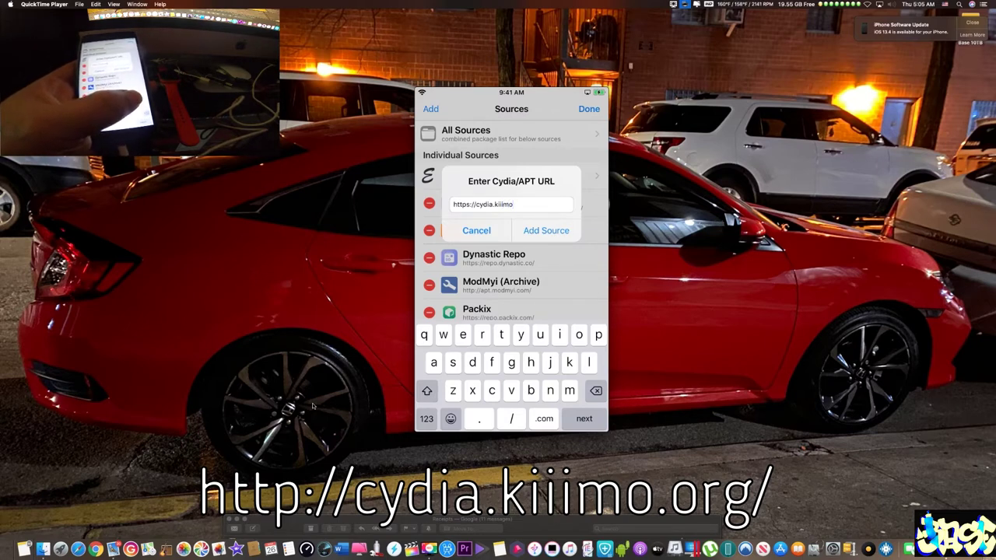
text(.)
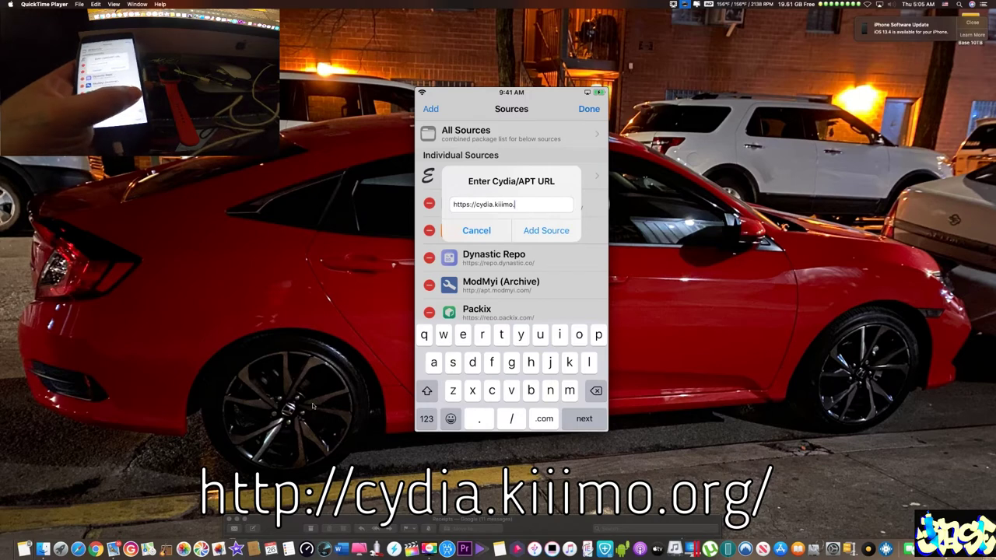
text(o)
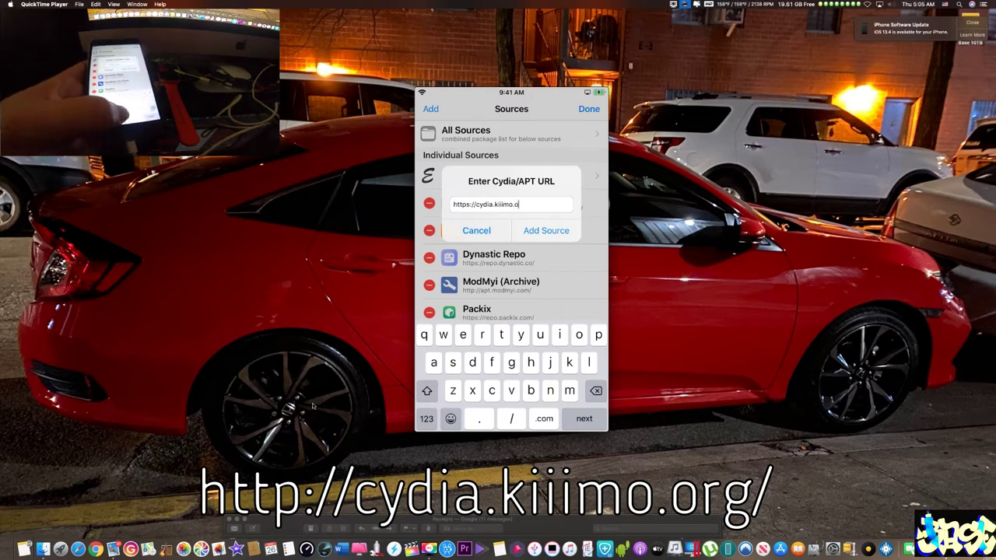
text(rg)
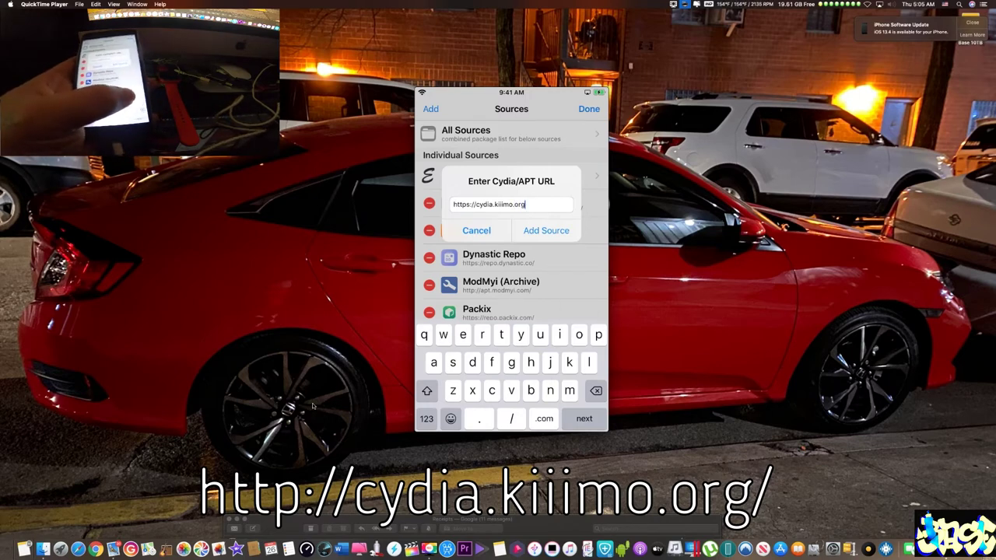
text(/)
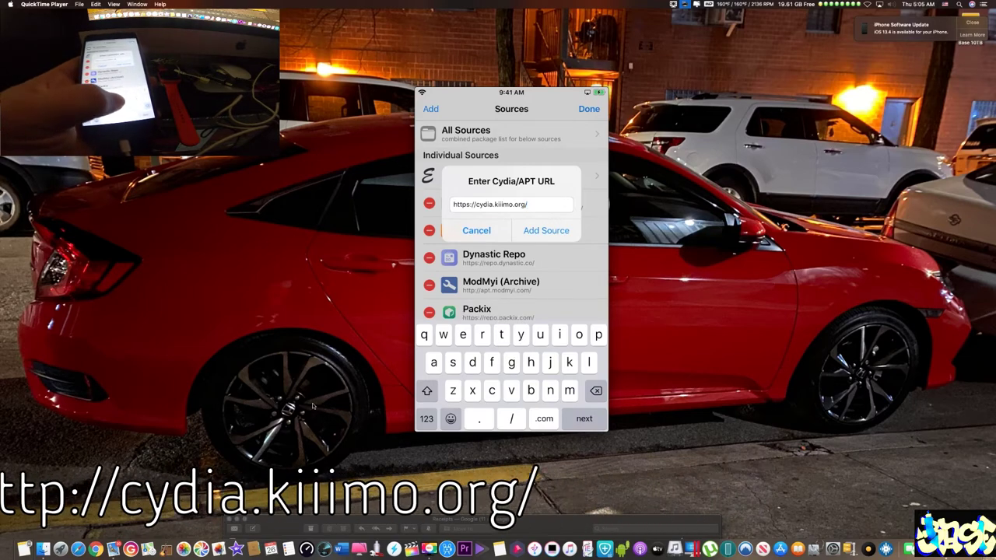
click(546, 230)
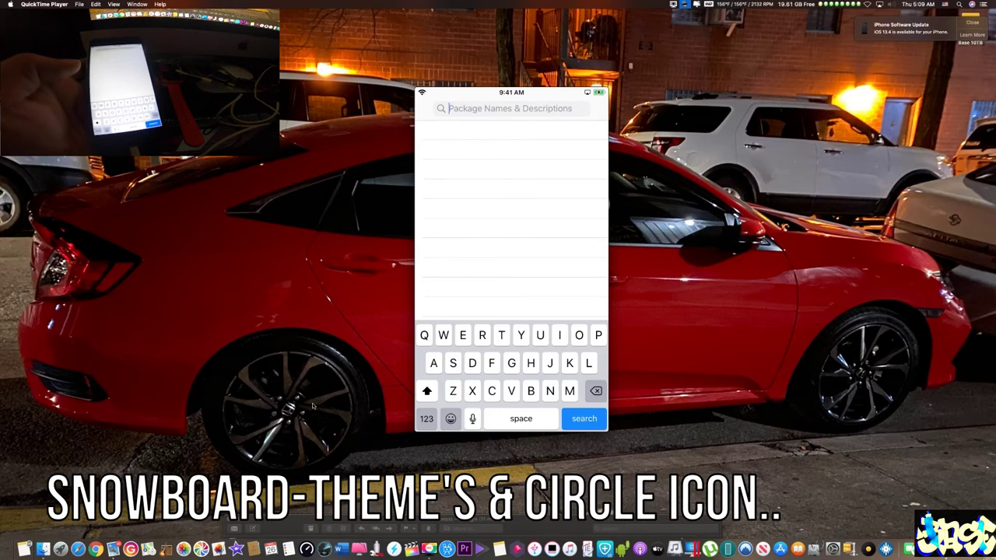
Search the Cydia packages for "Snow" and dismiss the iPhone Software Update notification on the Mac.
text(Snow)
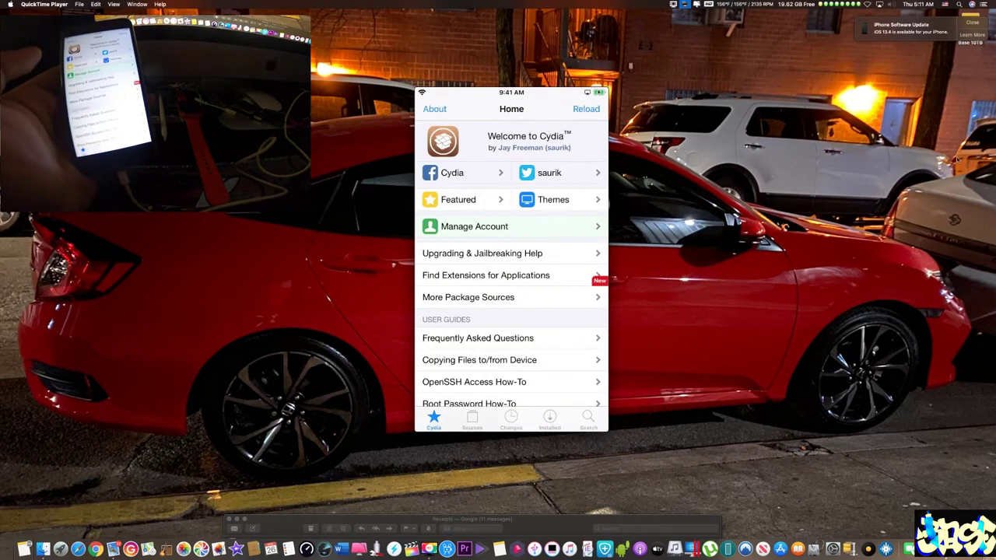
click(974, 22)
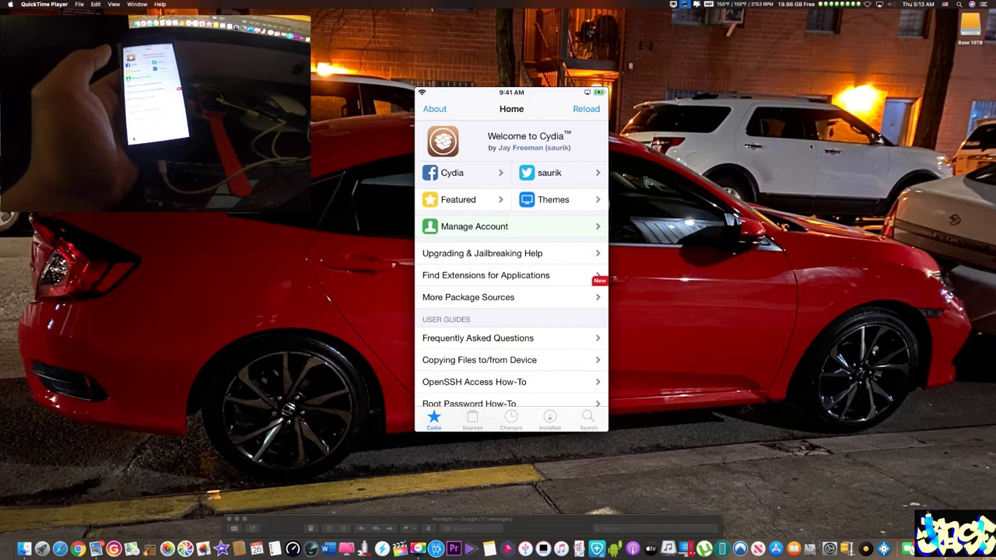
click(472, 420)
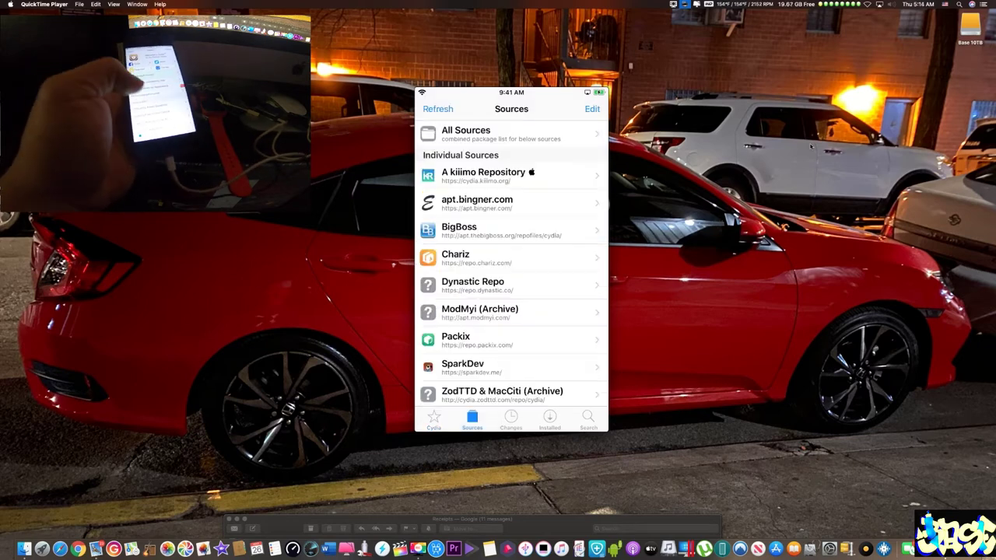
scroll(512, 273, down, 3)
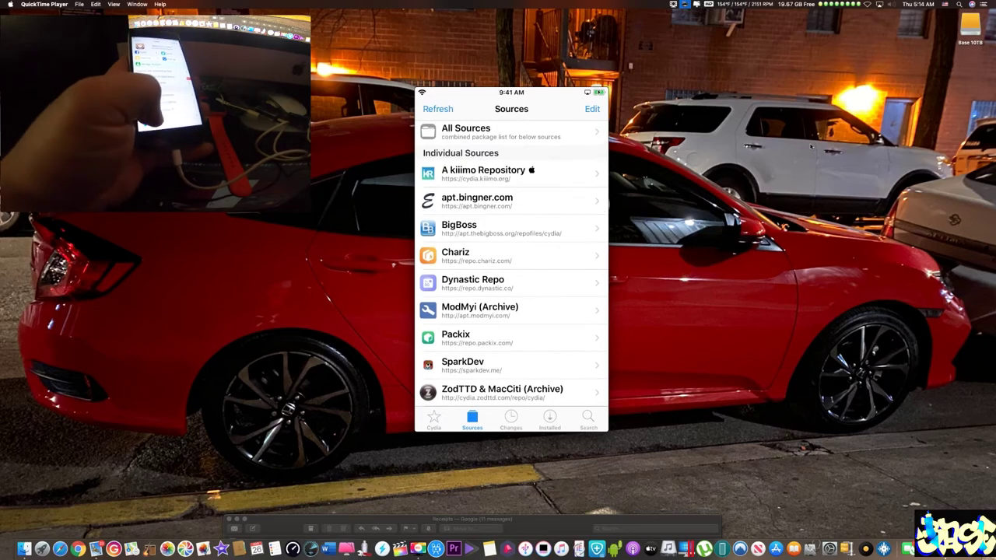
click(593, 109)
click(430, 109)
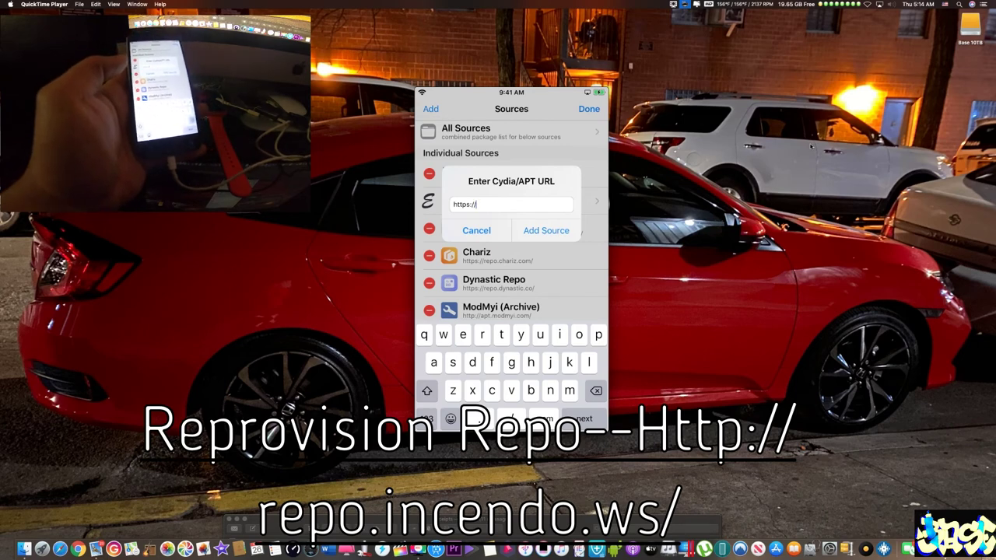
text(re)
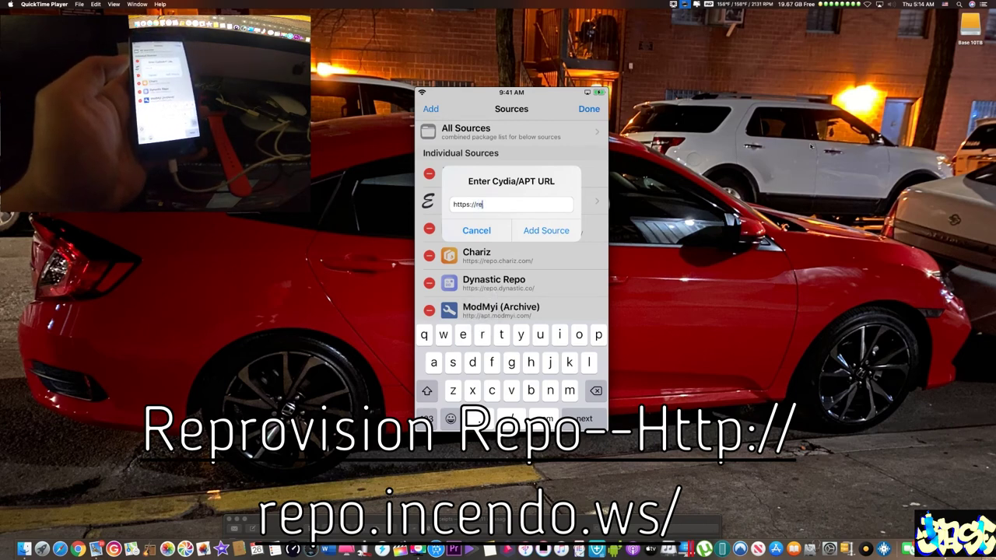
text(po.)
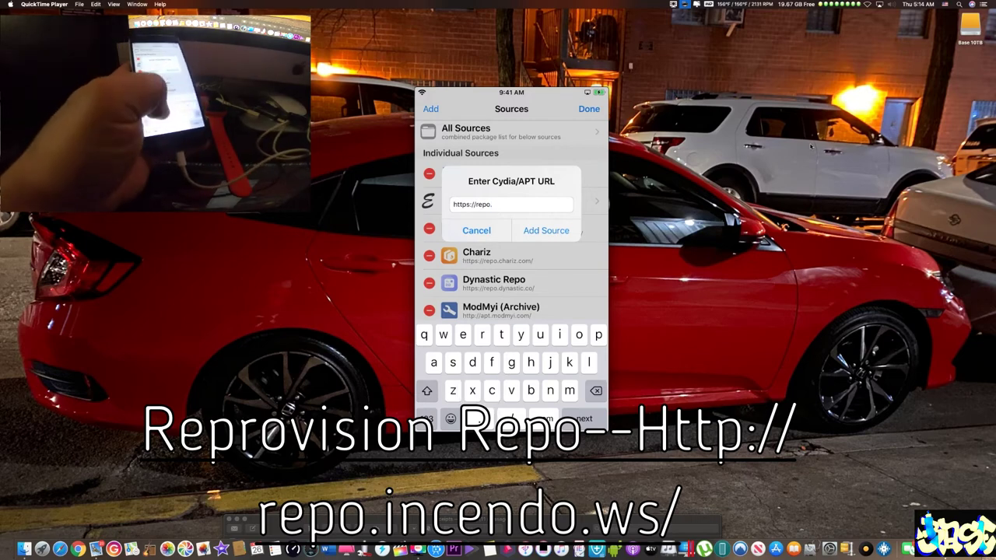
text(in)
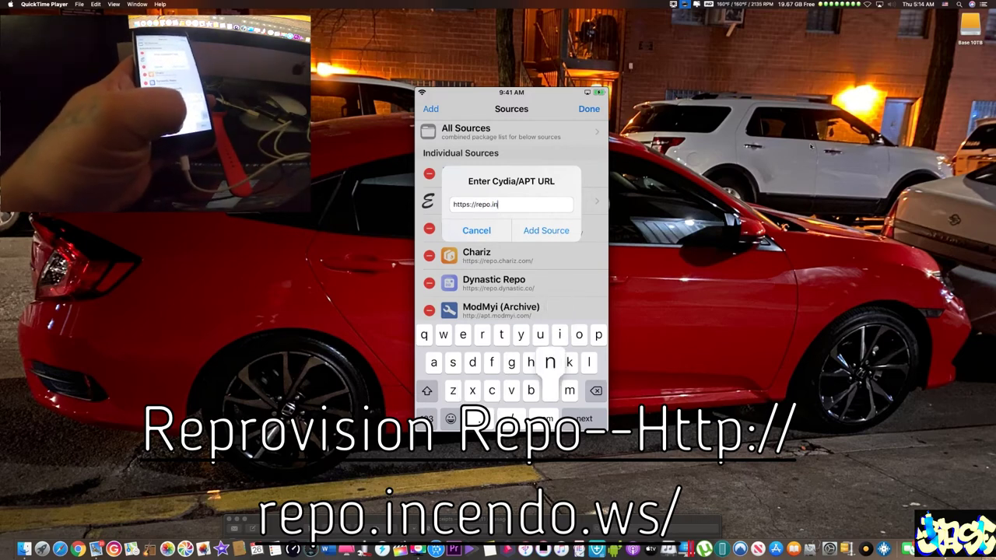
text(cendo)
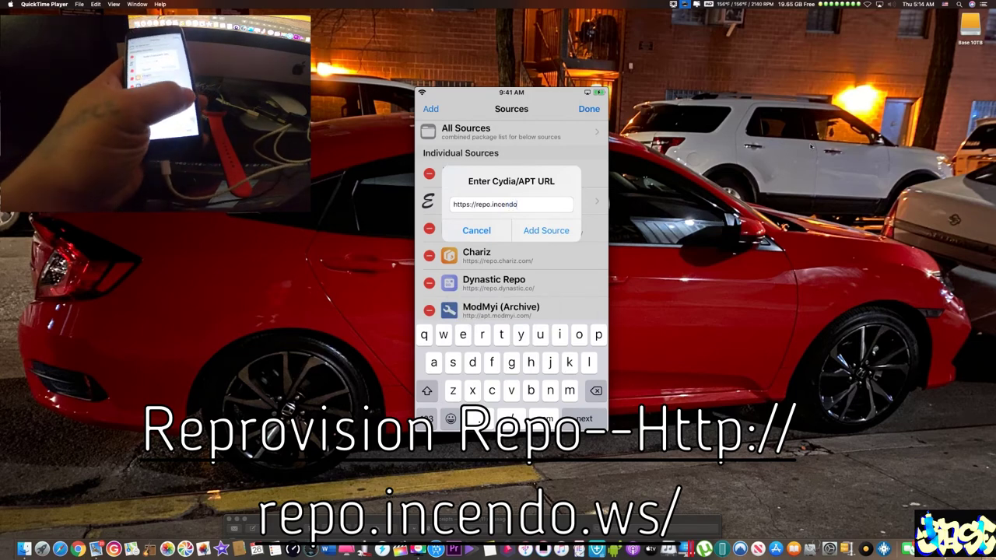
text(.ws/)
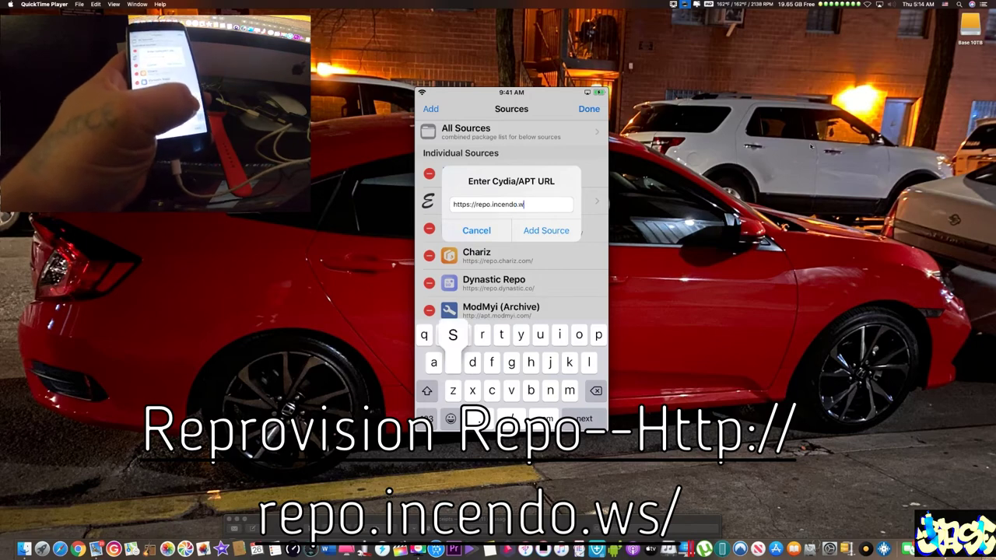
click(547, 230)
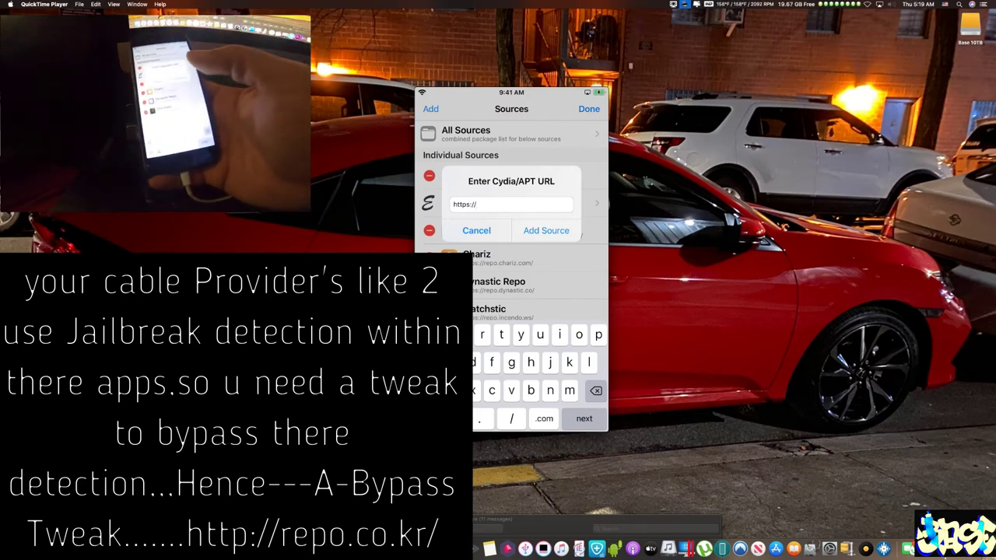
text(re)
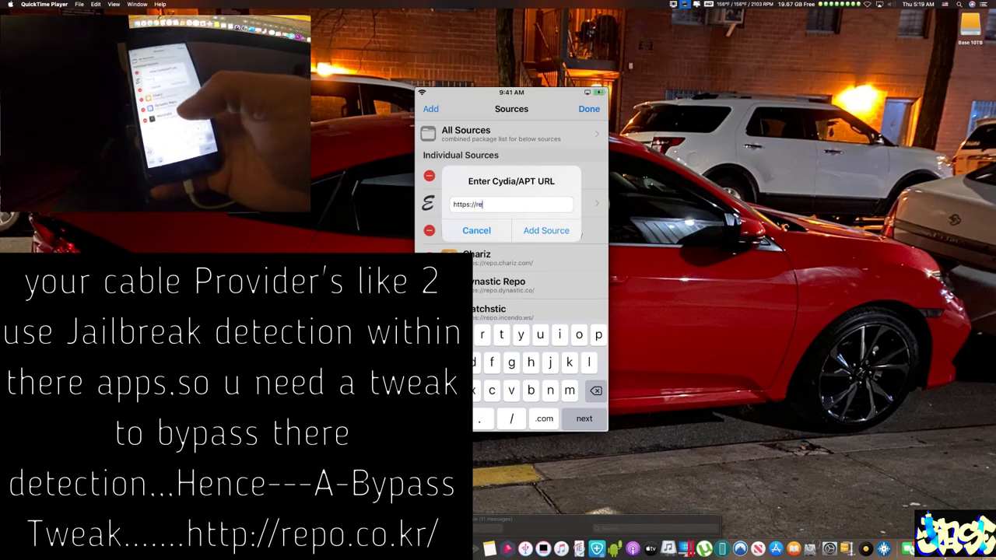
text(po.)
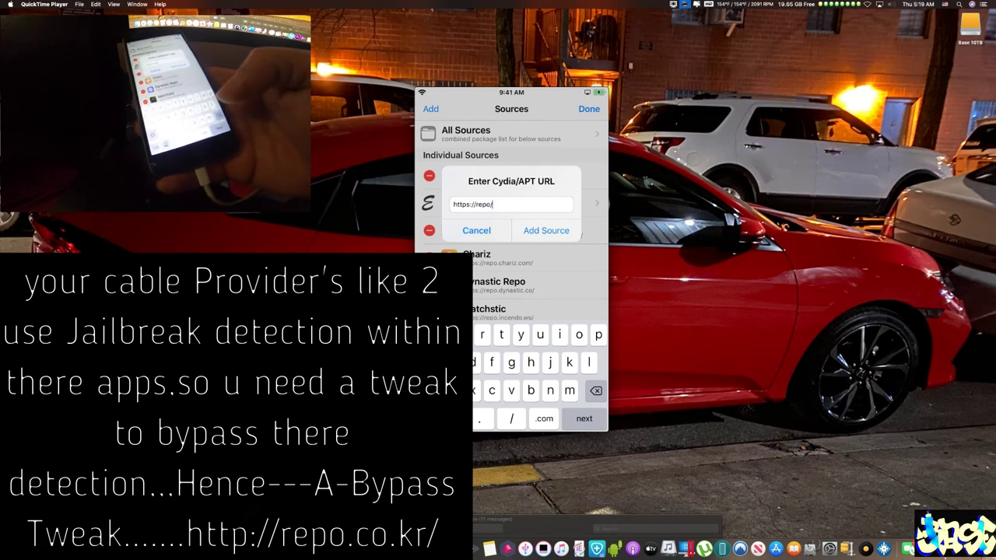
key(BackSpace)
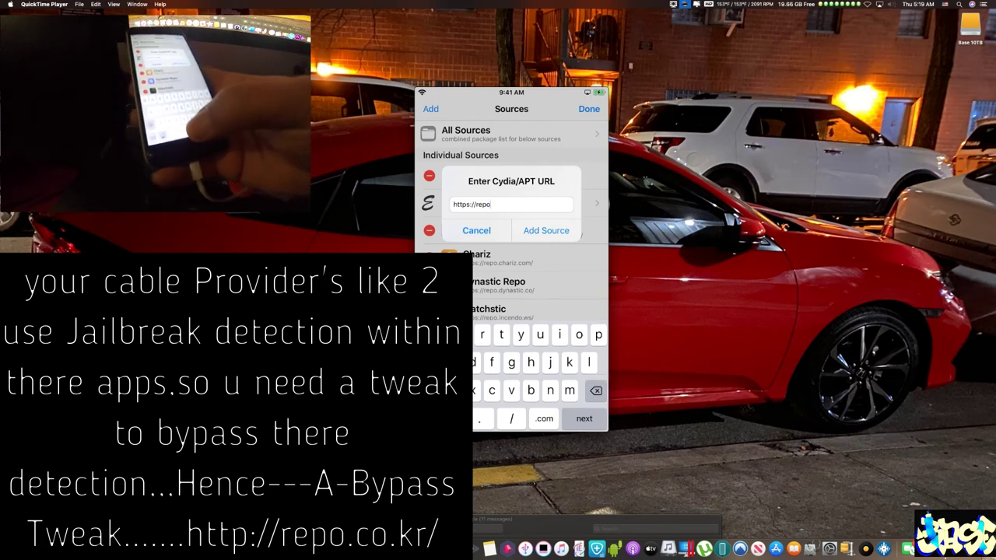
text(.)
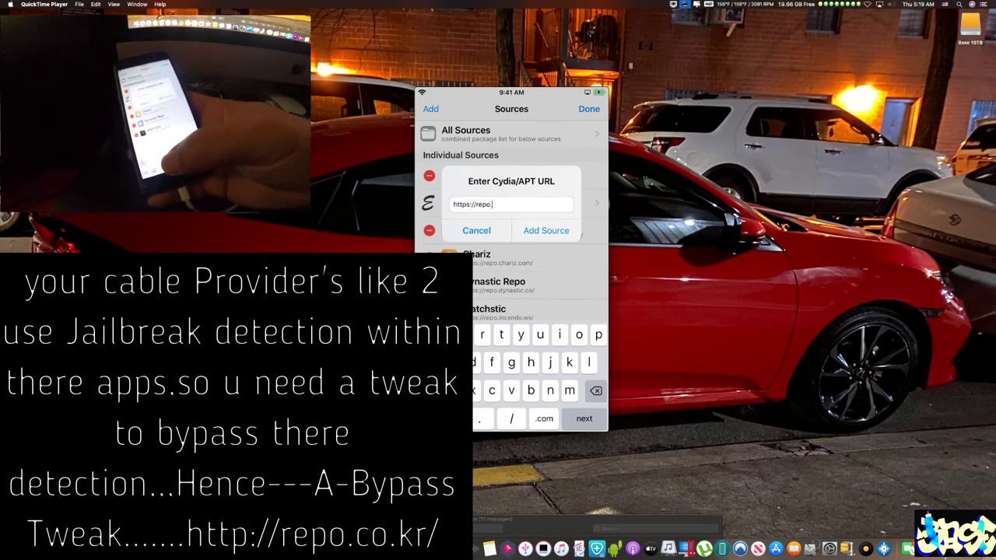
text(co)
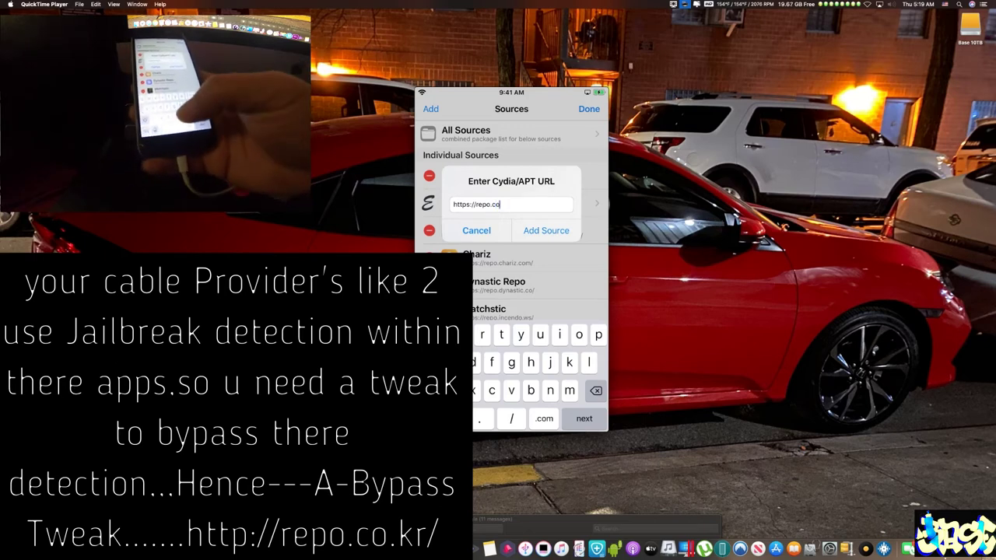
text(.)
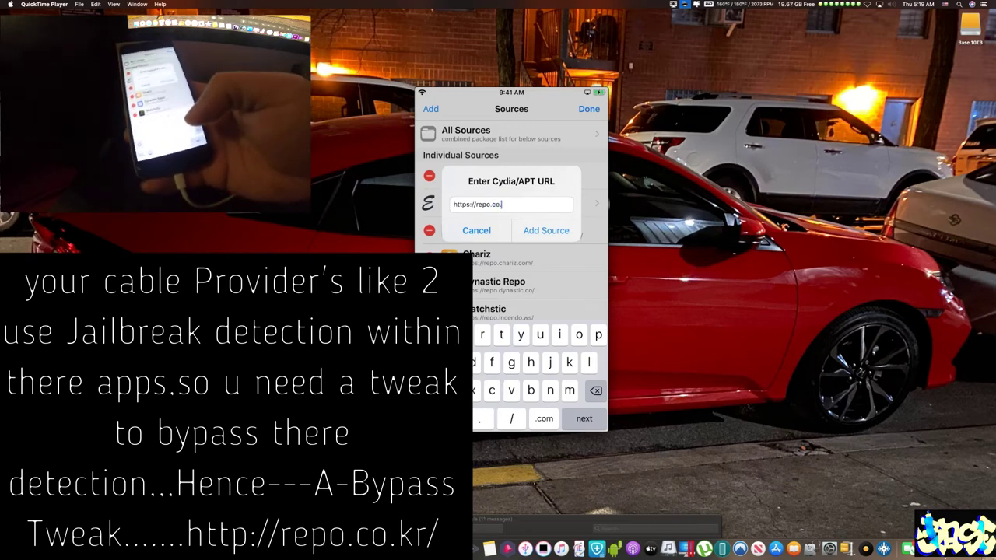
text(kr)
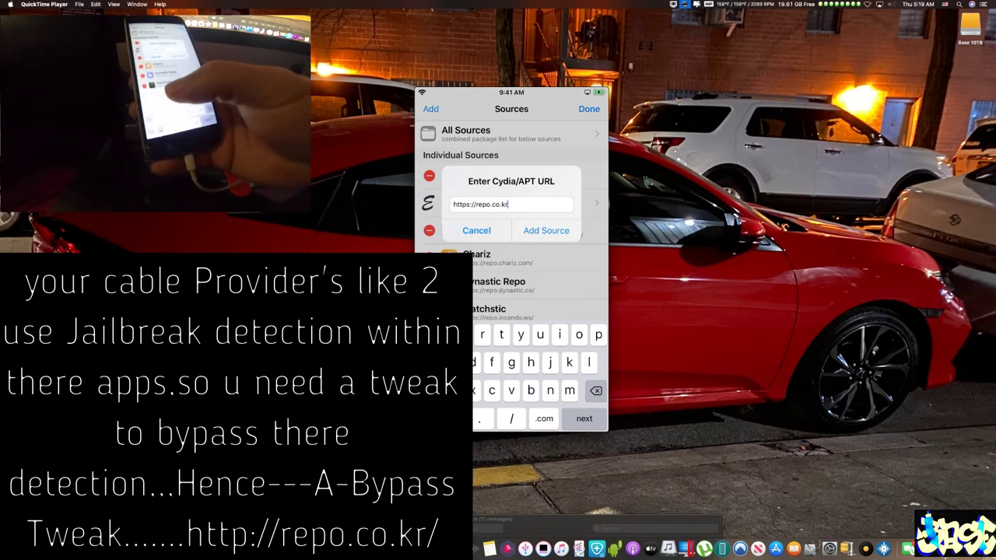
text(/)
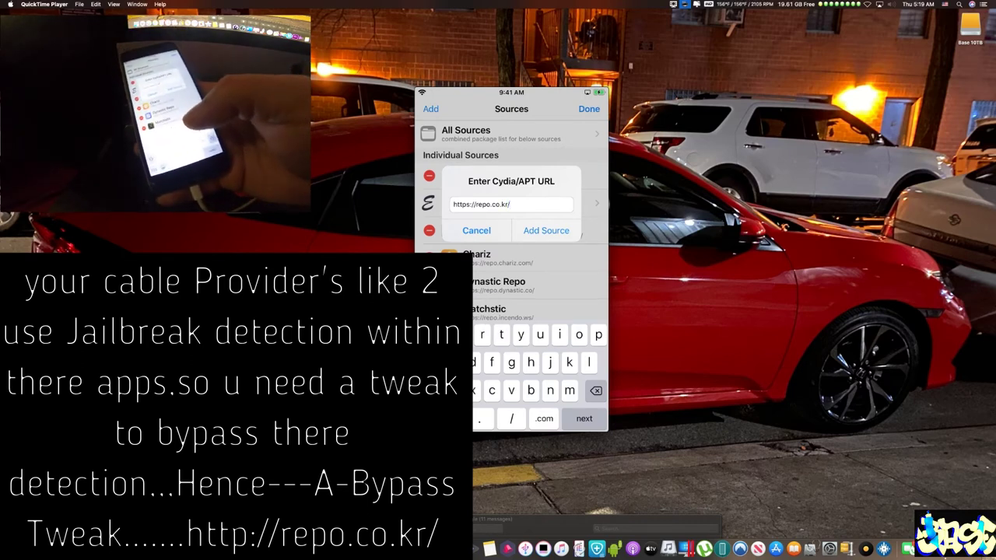
click(546, 231)
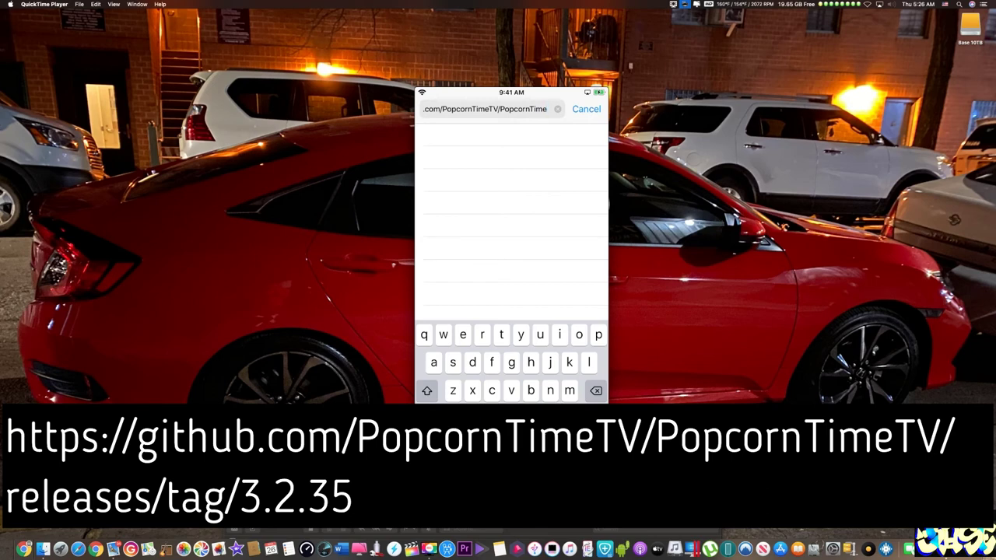
text(T)
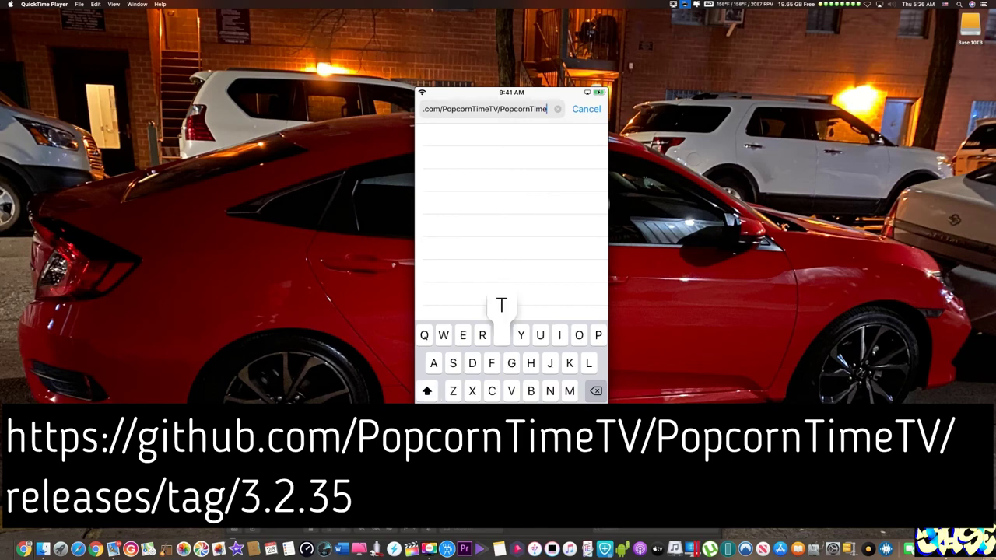
text(V)
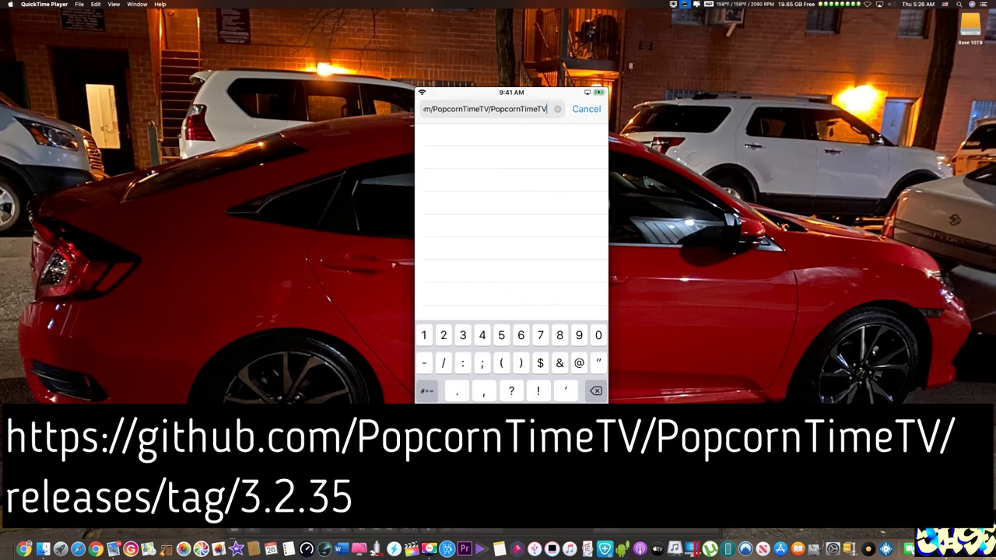
text(/)
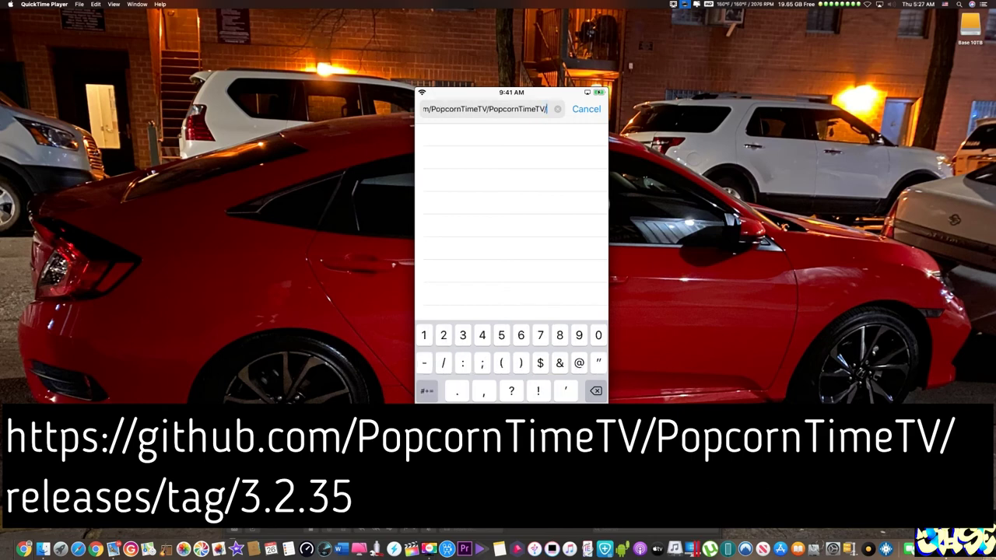
text(re)
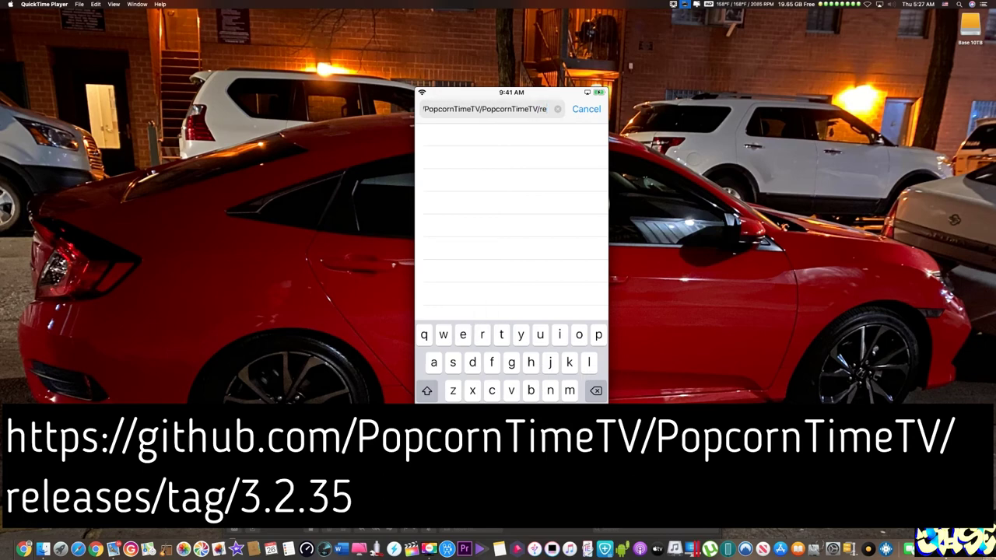
text(lease)
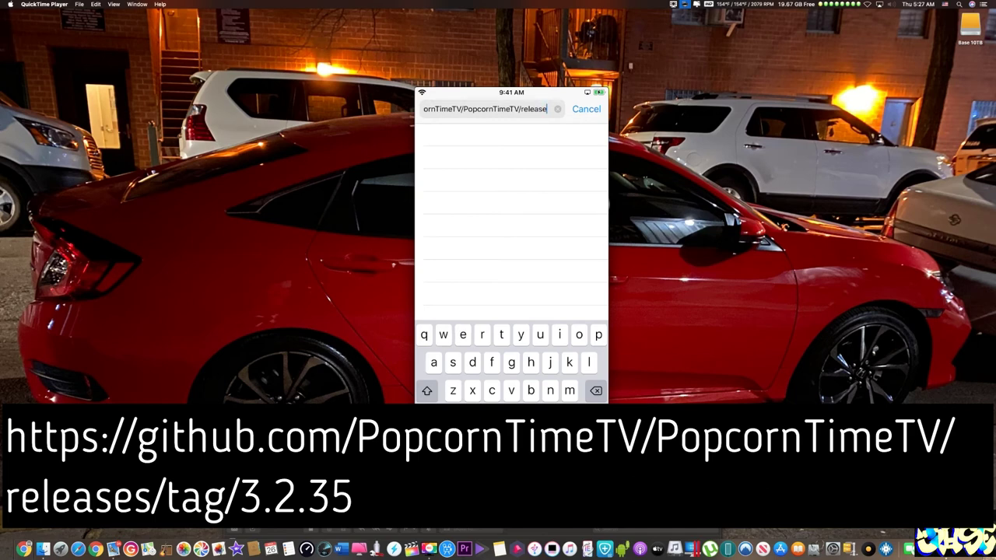
text(s)
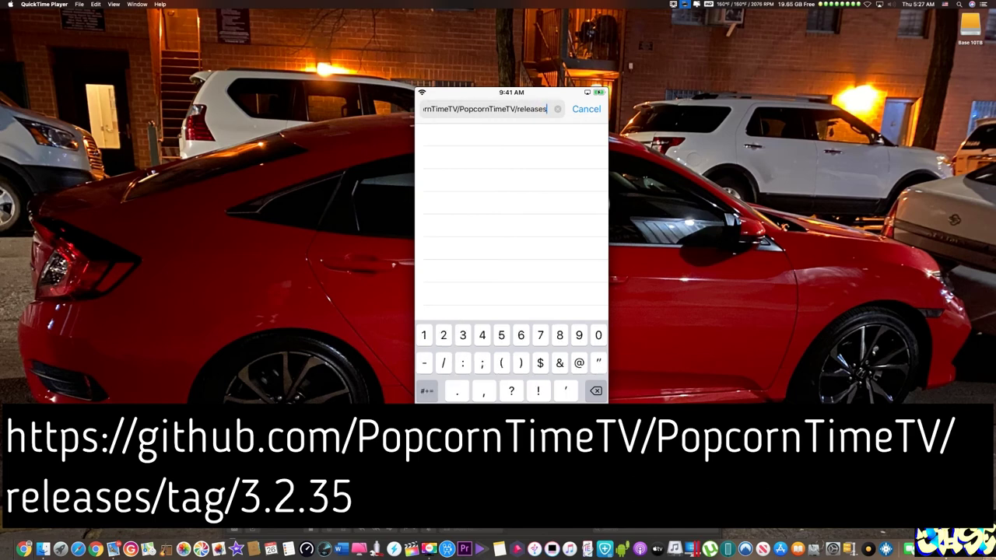
text(/)
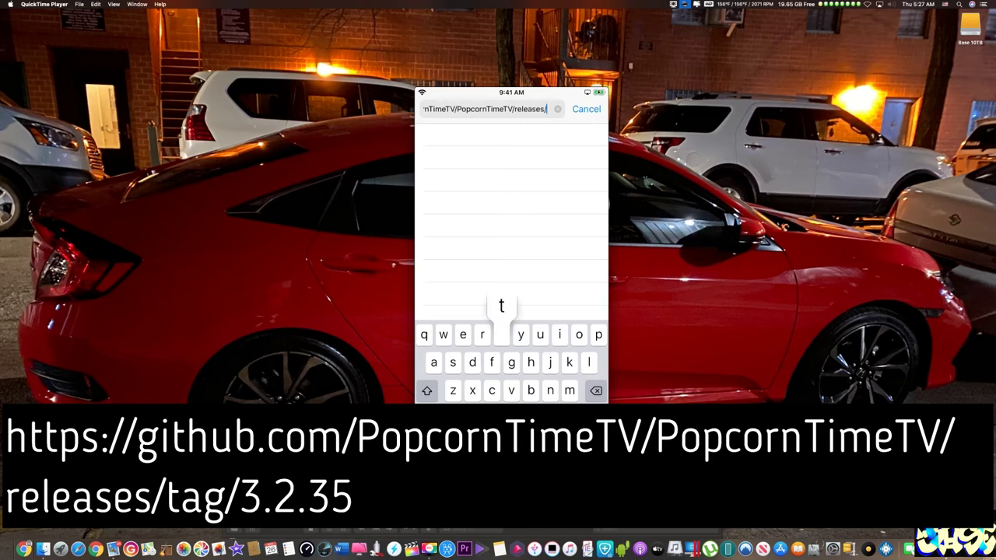
text(tag)
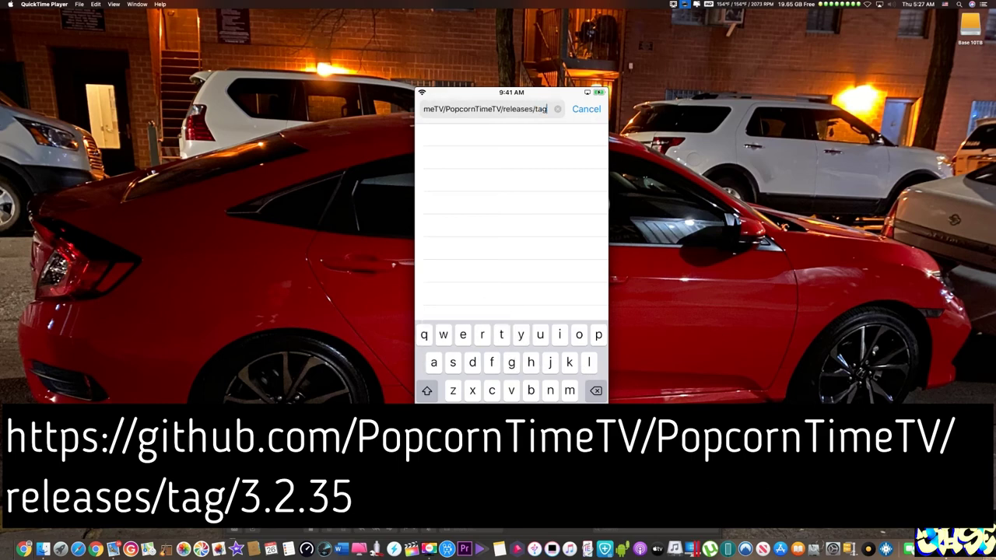
text(/)
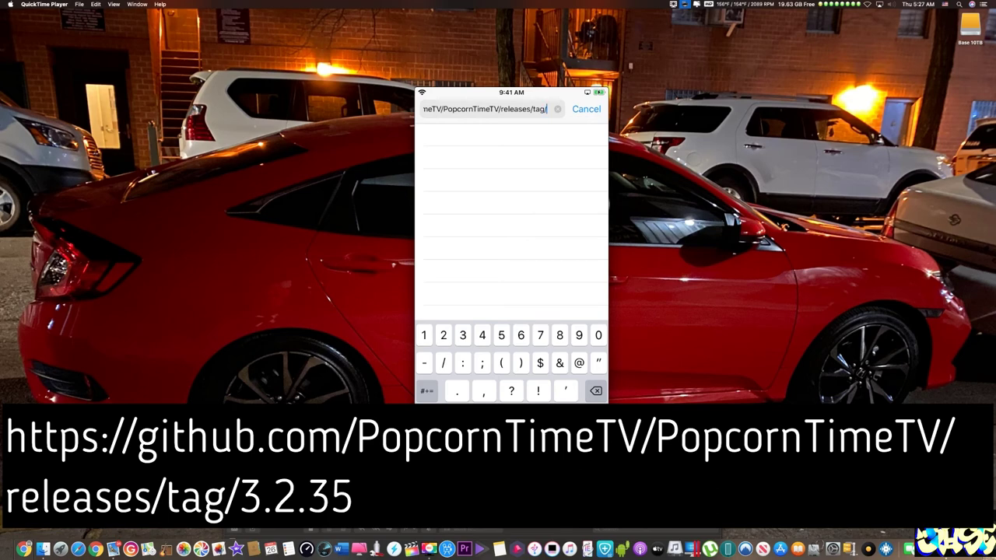
text(3)
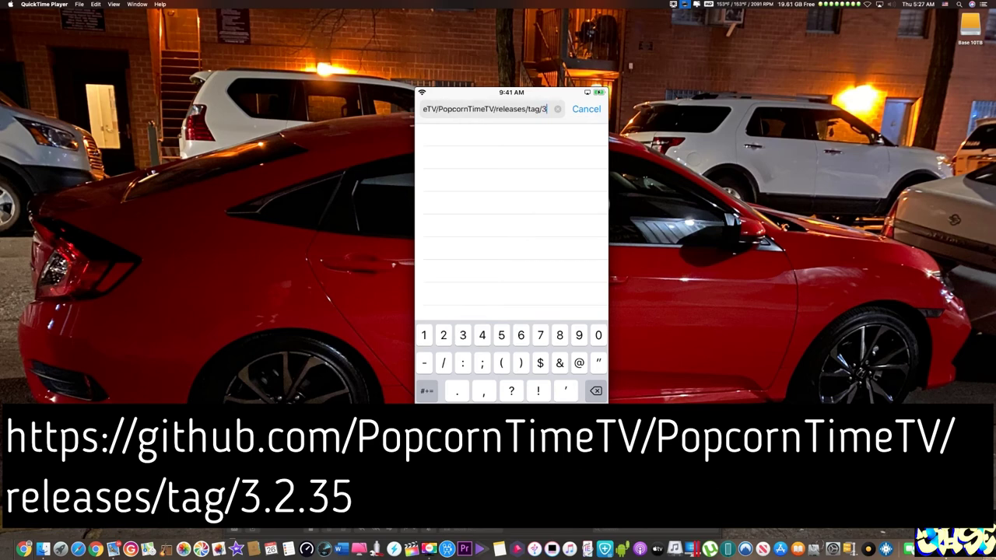
text(.2)
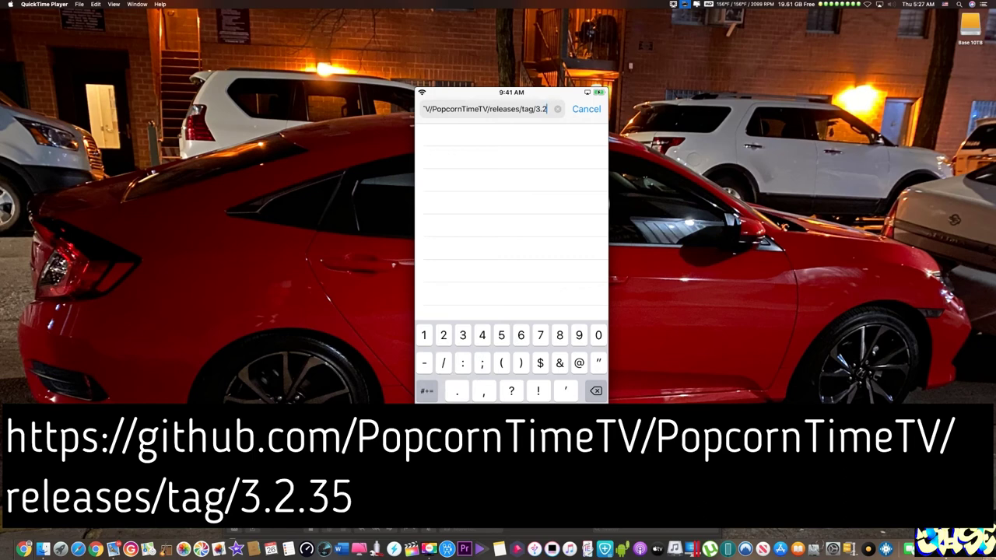
text(.35)
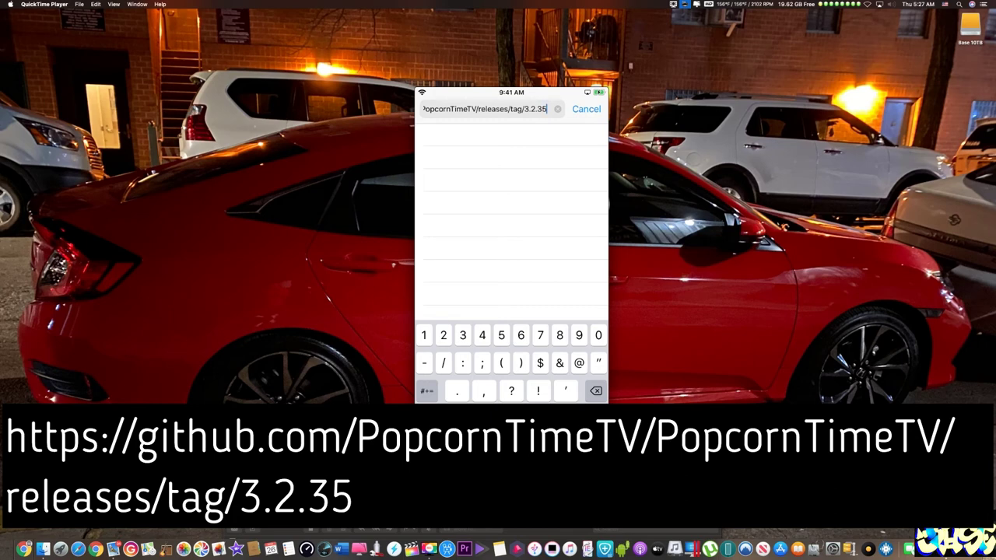
key(Return)
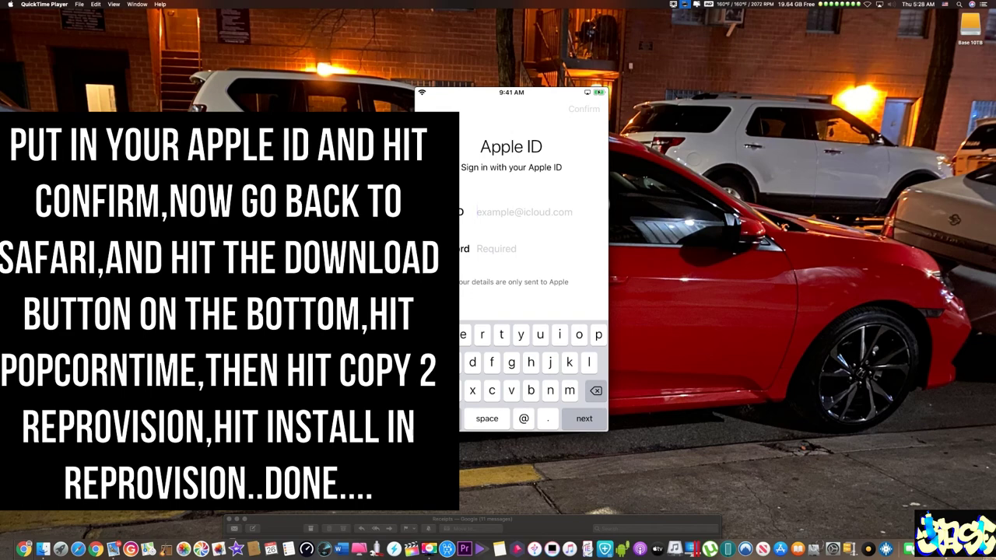
Minimize the phone mirroring window at the Apple ID sign-in, and close the Popcorn Time install details to show the installed apps.
mouse_move(429, 92)
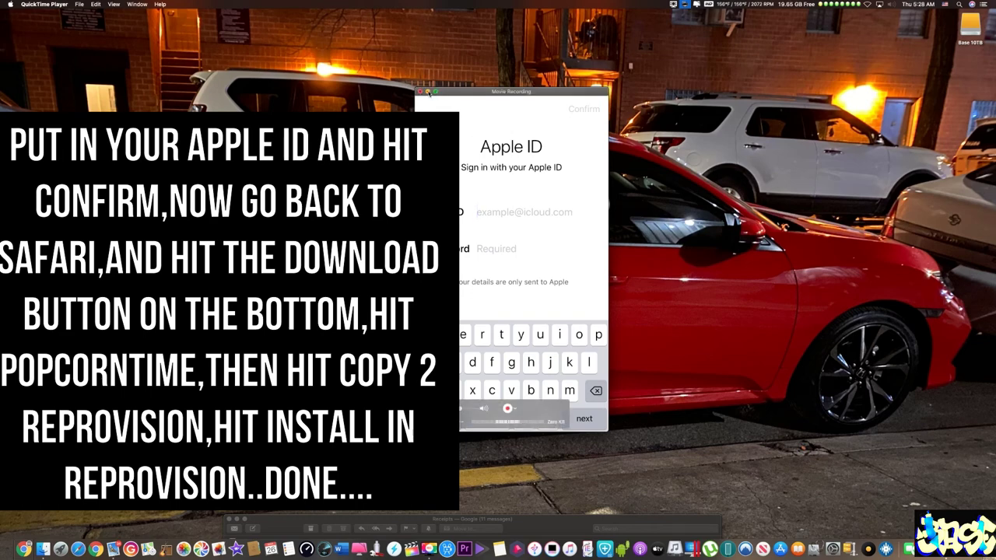
click(428, 92)
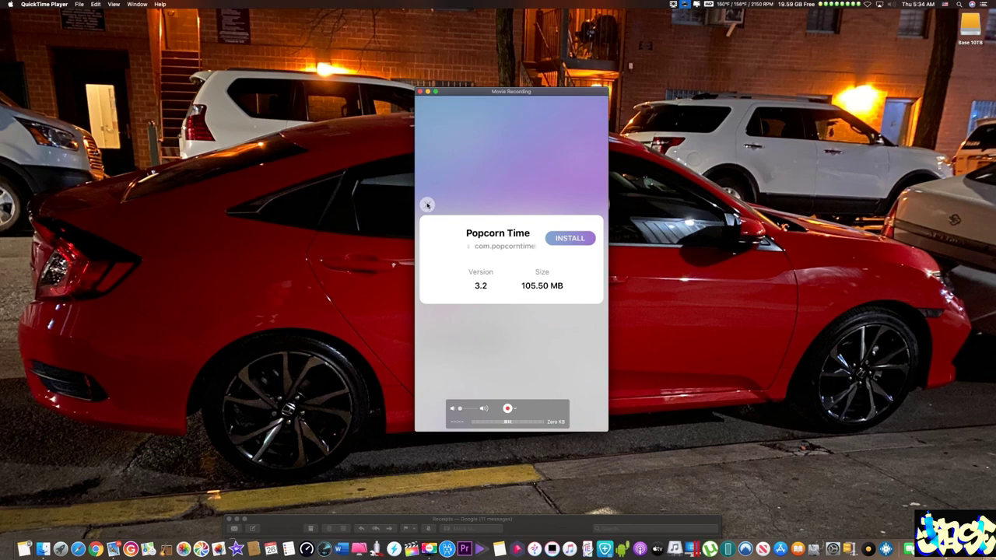
click(427, 204)
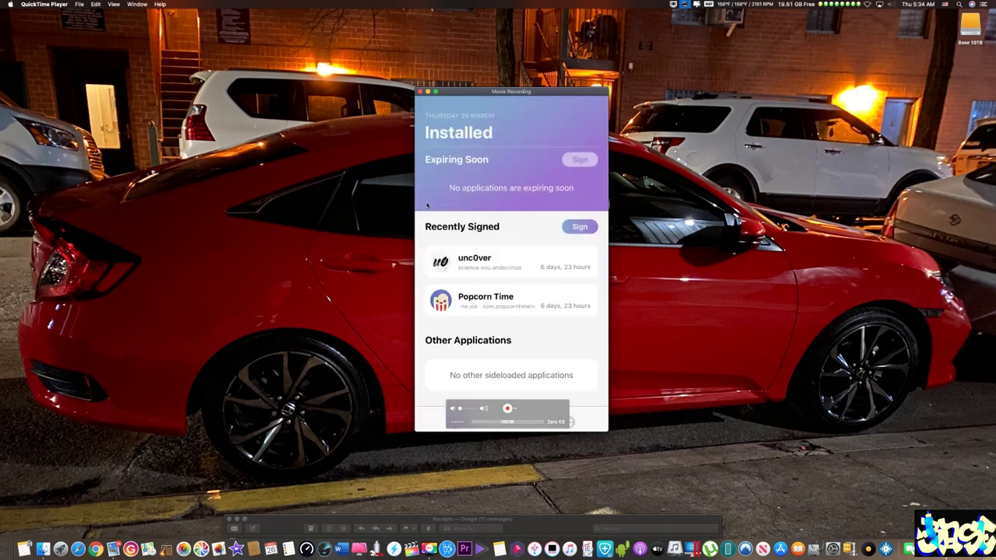